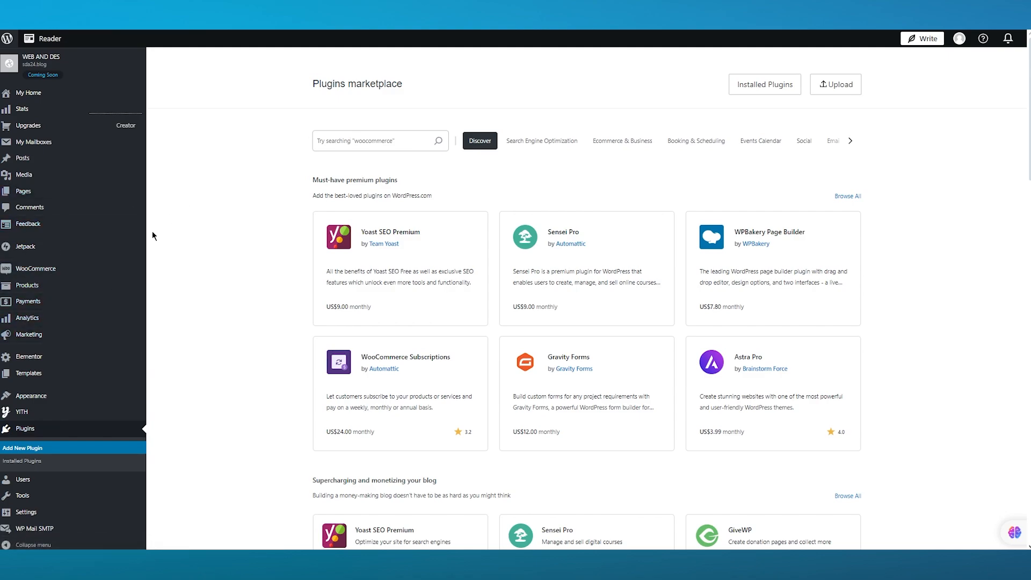
# Search the plugin marketplace for "filter everything" and open the Filter Everything — Product Filter & WordPress Filter plugin's page
pyautogui.click(334, 141)
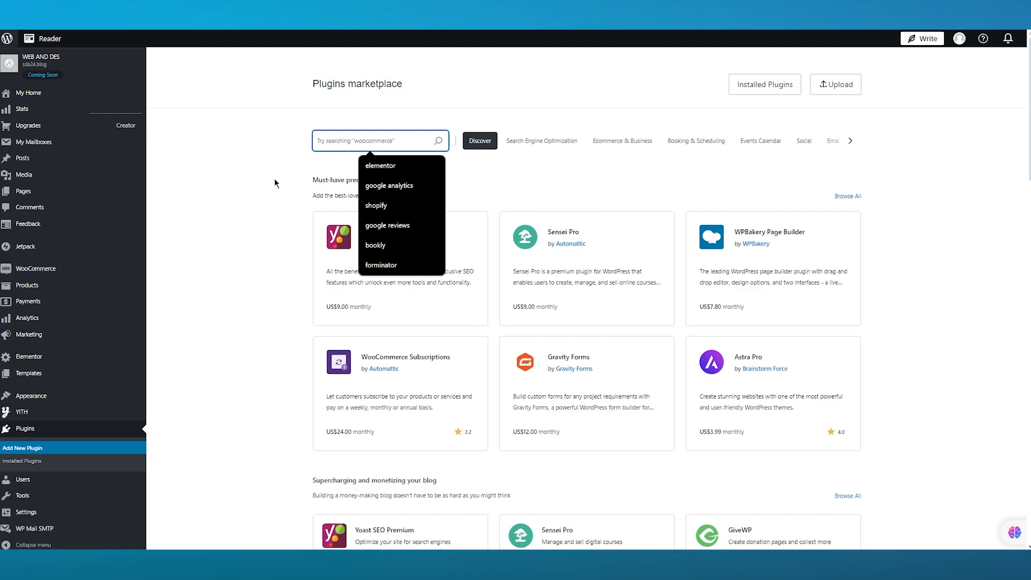
pyautogui.write('filte')
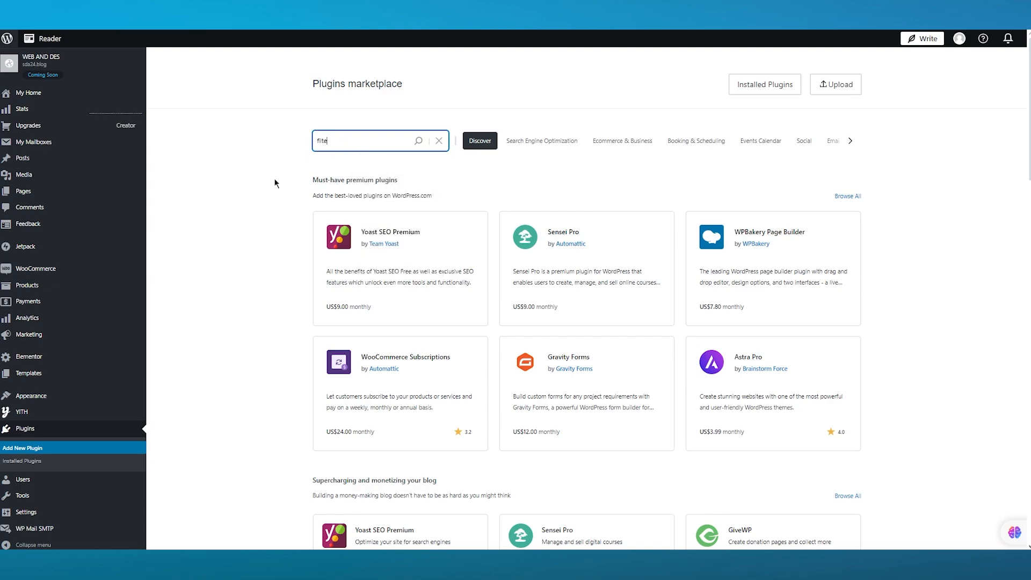
pyautogui.write('r everything')
pyautogui.press('Return')
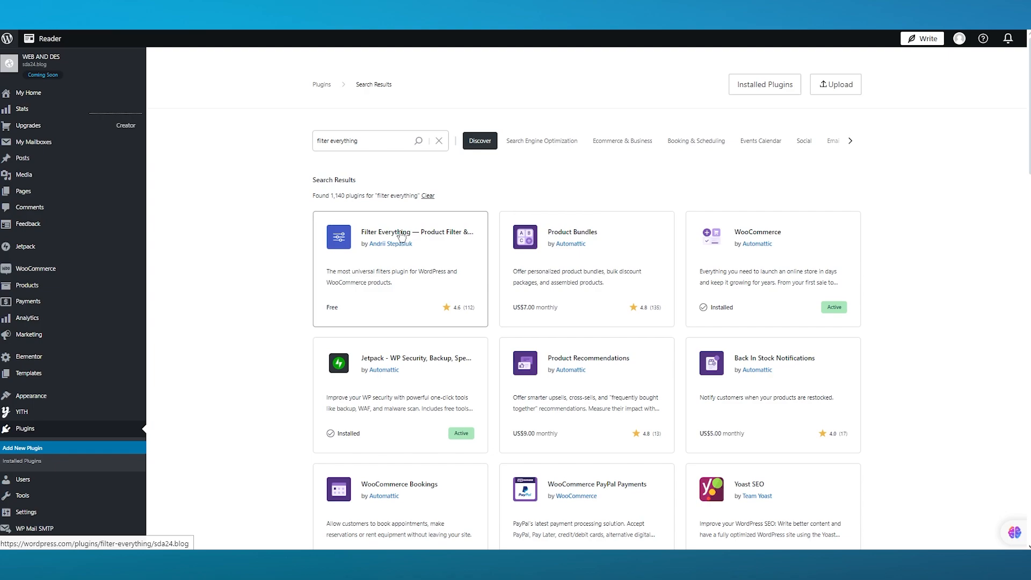
pyautogui.click(435, 243)
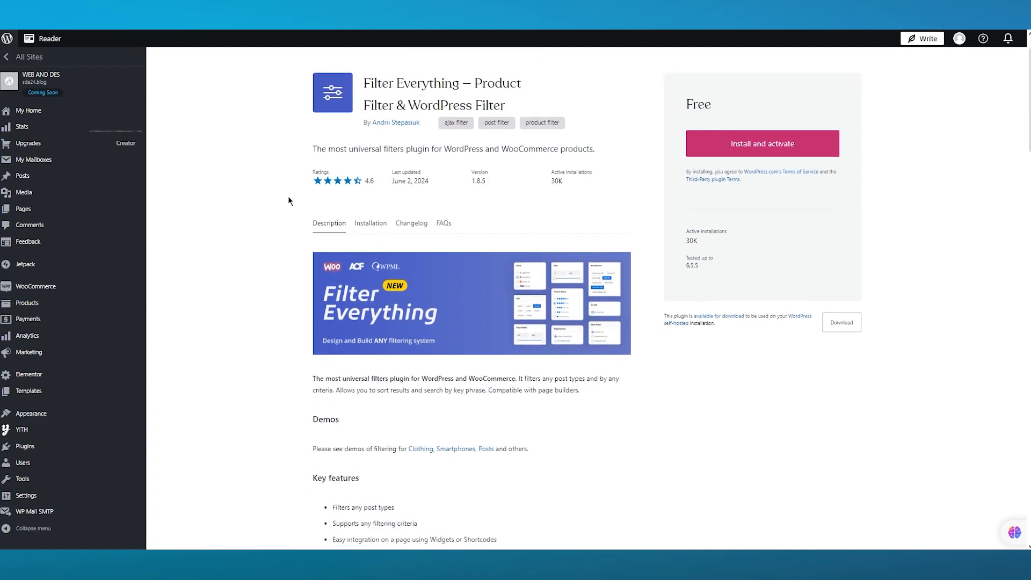
# Read through the Filter Everything description, covering its key features, PRO version features, filter criteria and page builder compatibility
pyautogui.scroll(-6, 286, 199)
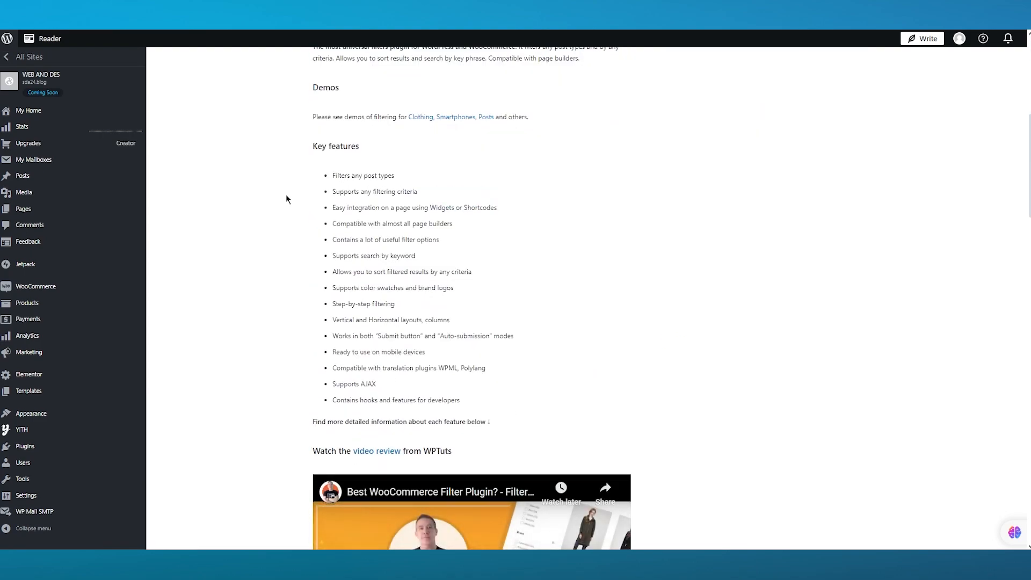
pyautogui.scroll(-2, 286, 199)
pyautogui.scroll(2, 287, 200)
pyautogui.scroll(-5, 284, 199)
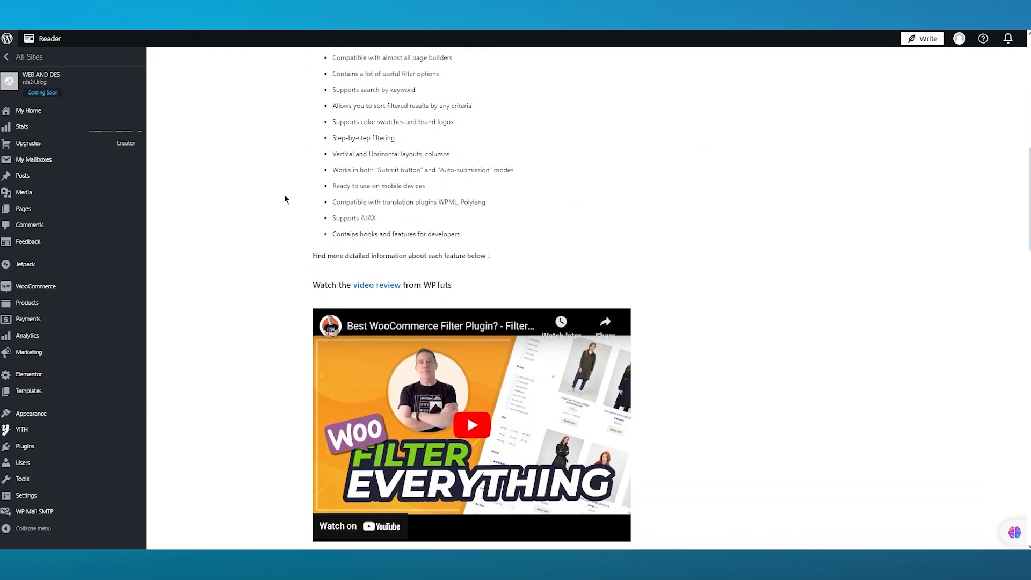
pyautogui.scroll(-6, 284, 199)
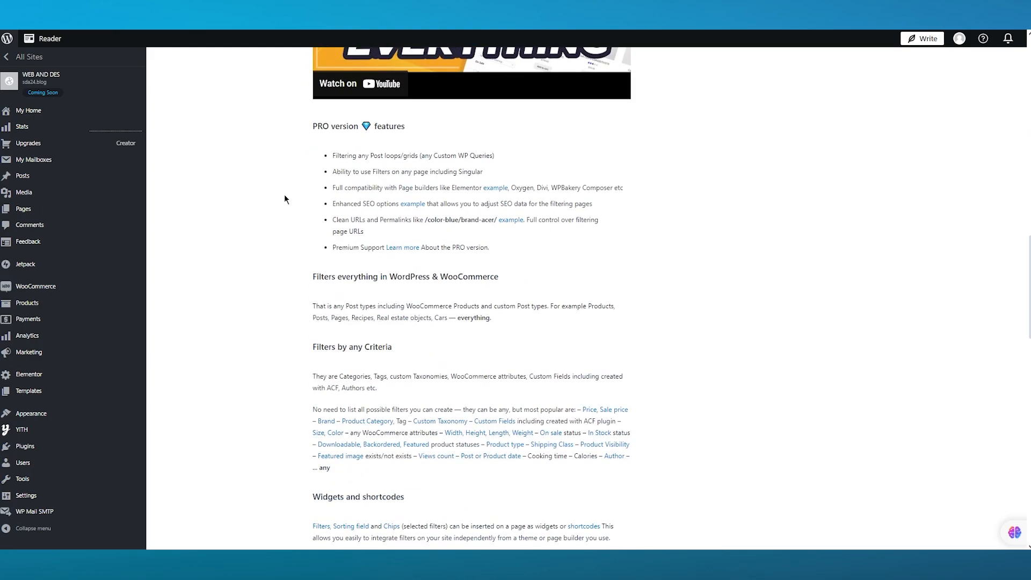
pyautogui.scroll(-7, 284, 199)
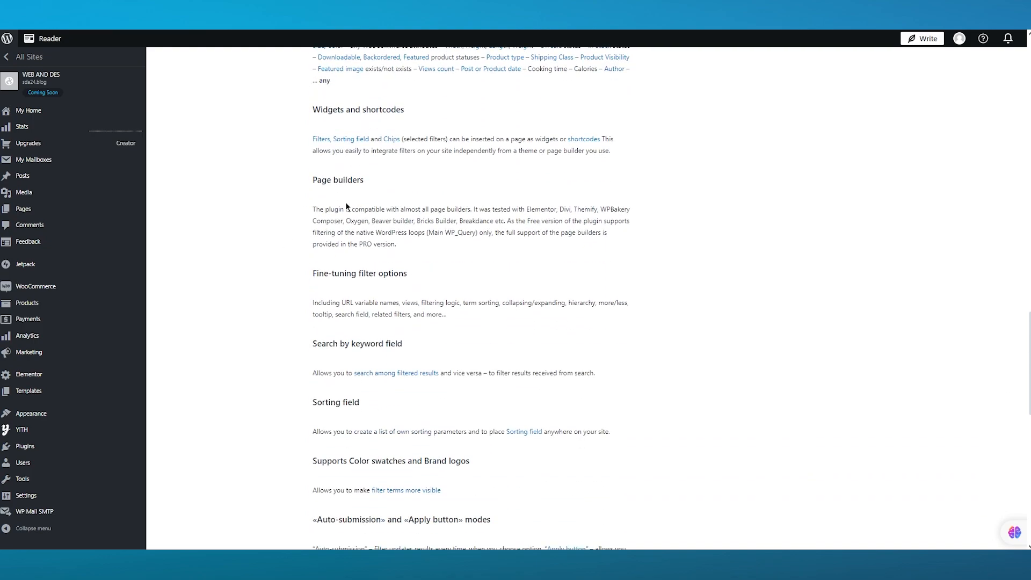
pyautogui.scroll(-2, 695, 262)
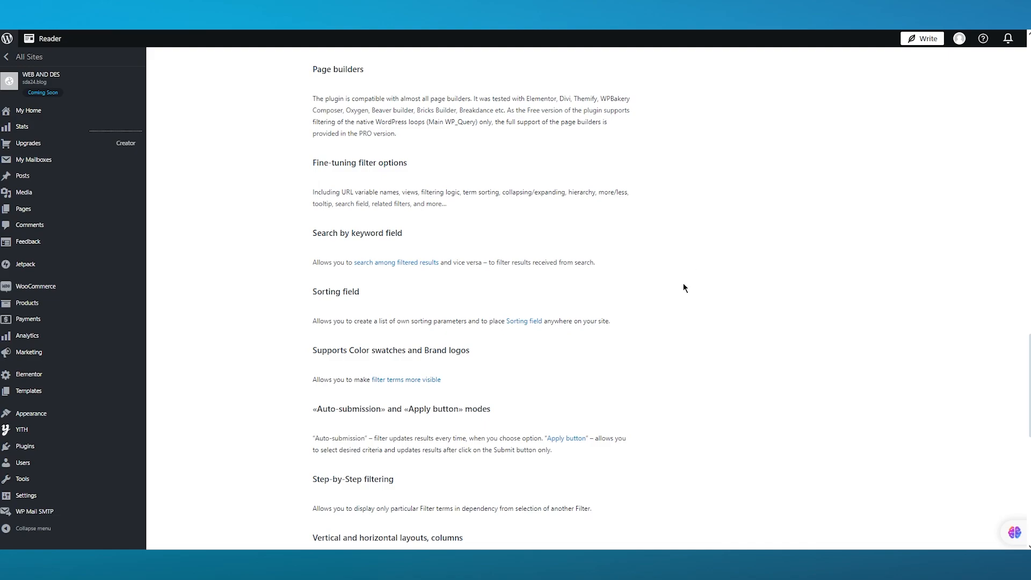
pyautogui.scroll(-5, 684, 288)
pyautogui.scroll(16, 694, 407)
pyautogui.scroll(15, 669, 378)
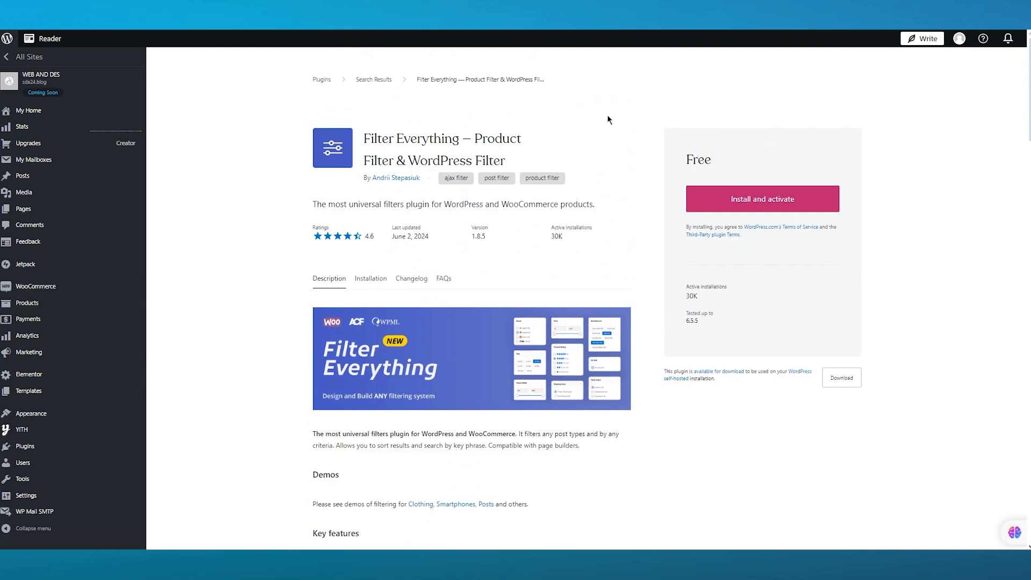
# Install and activate the Filter Everything plugin, and go to the list of installed plugins
pyautogui.click(761, 199)
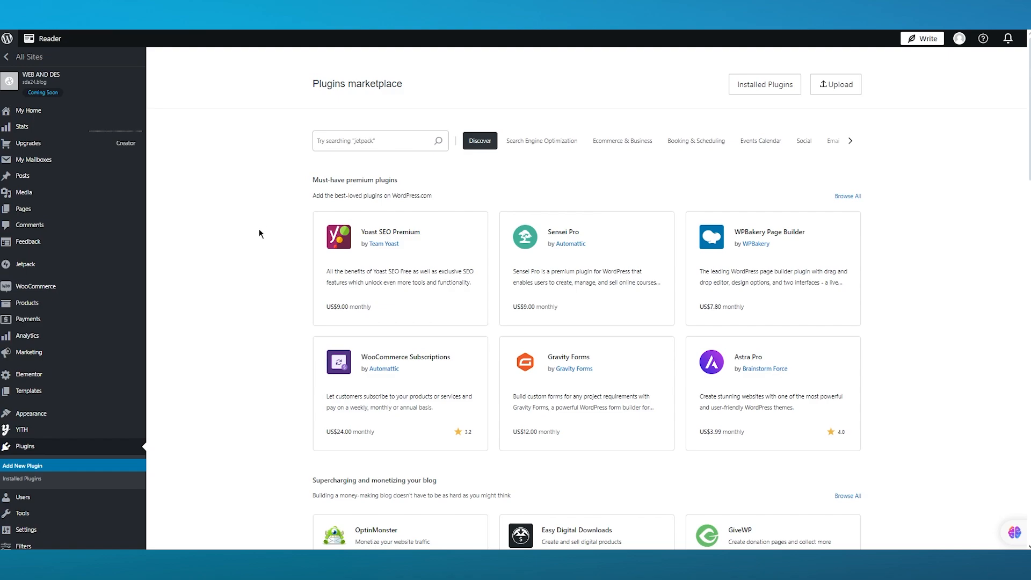
pyautogui.moveTo(131, 299)
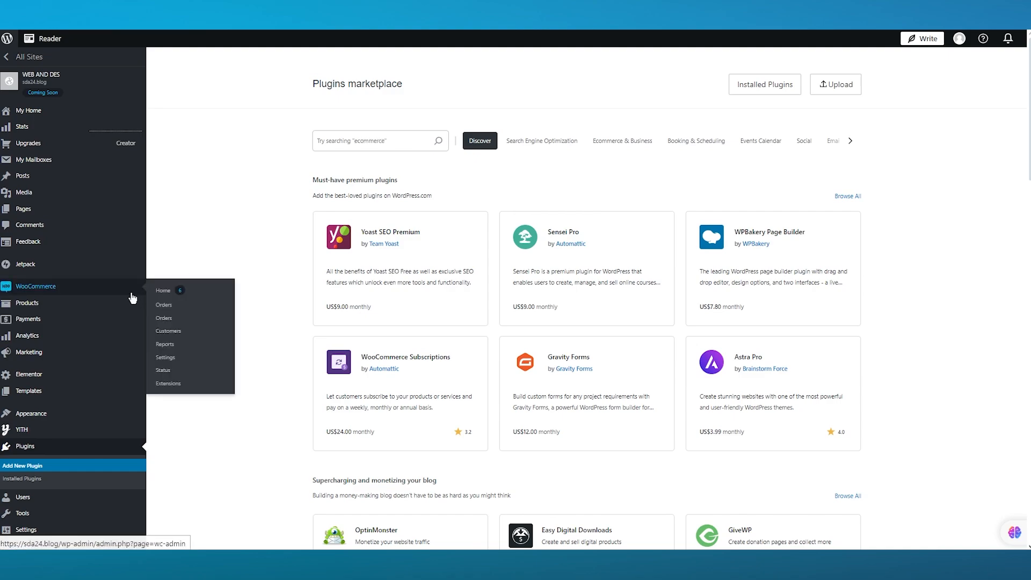
pyautogui.scroll(-1, 130, 299)
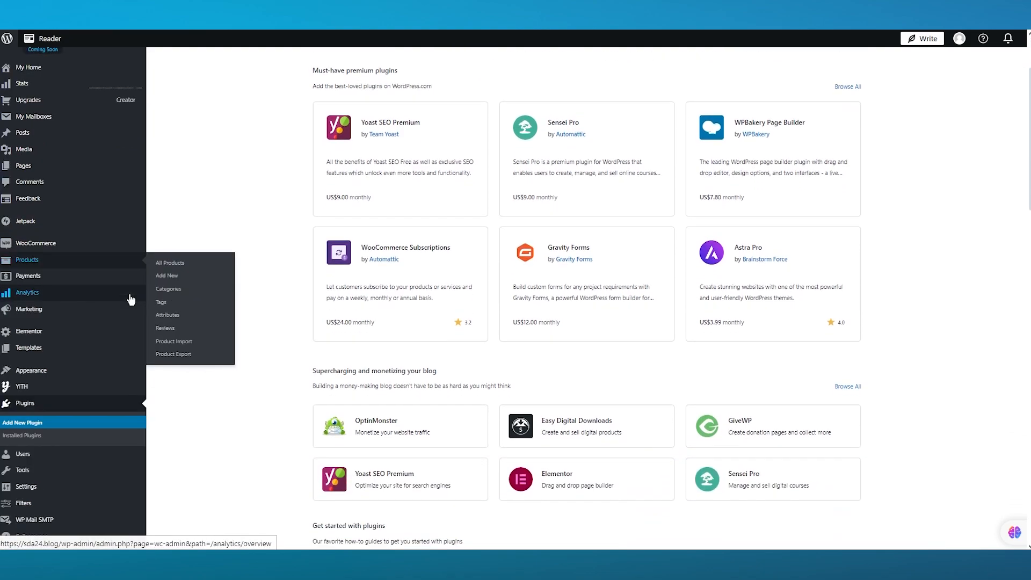
pyautogui.moveTo(136, 250)
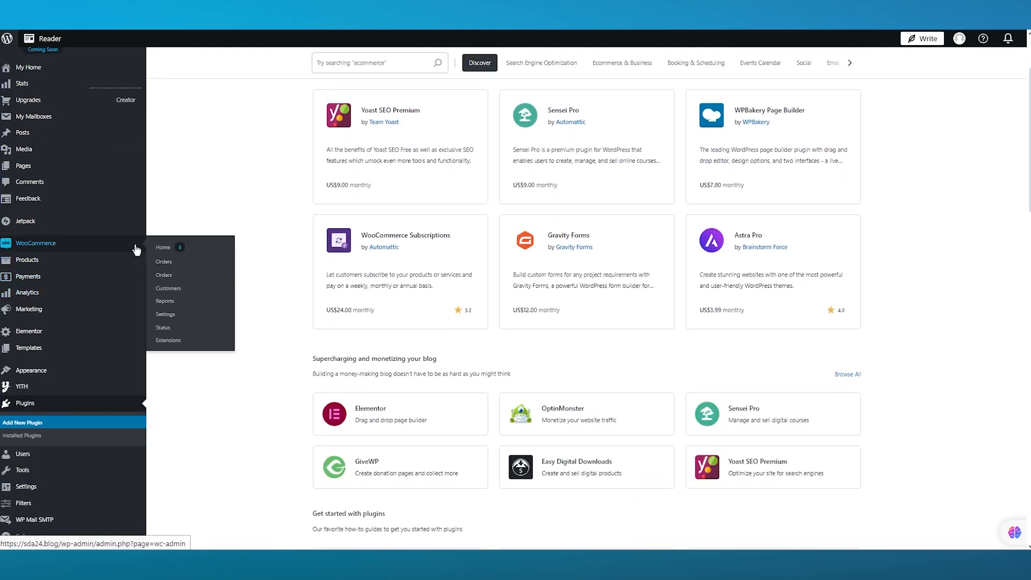
pyautogui.moveTo(81, 346)
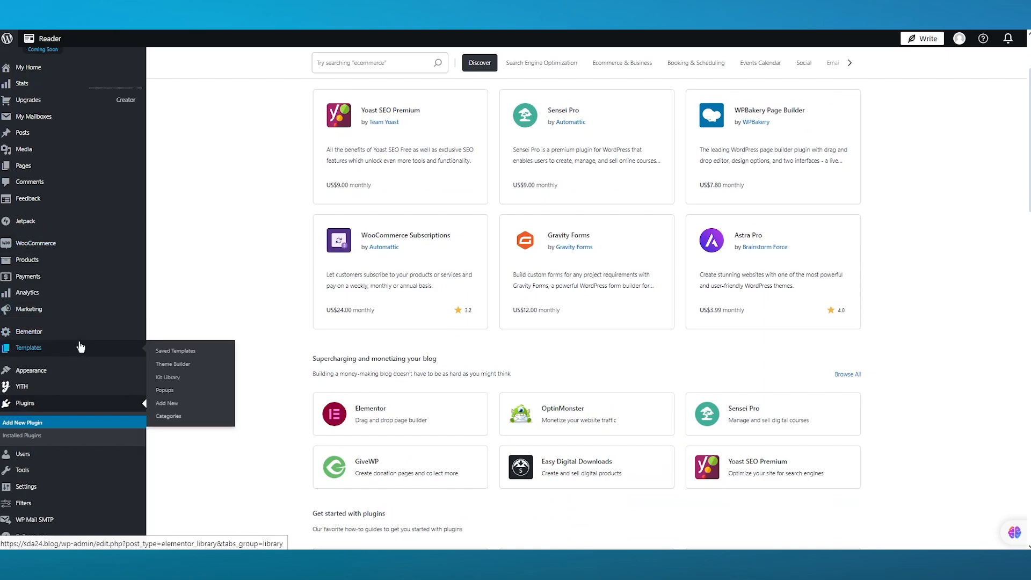
pyautogui.scroll(3, 295, 182)
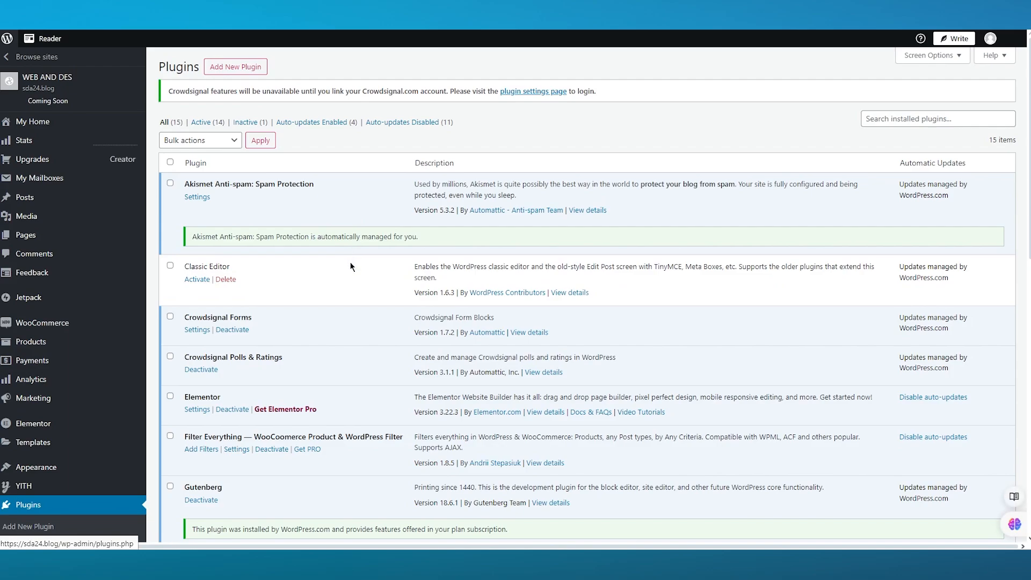
# Find Filter Everything among the installed plugins by searching for "filter", and start adding a new filter set from it
pyautogui.scroll(-5, 344, 279)
pyautogui.scroll(-7, 340, 291)
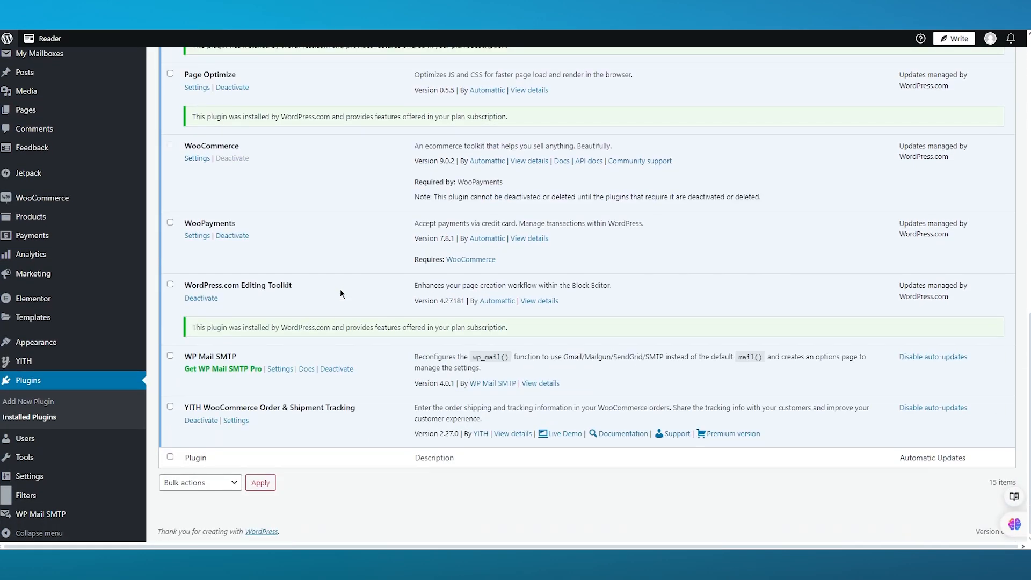
pyautogui.scroll(12, 339, 272)
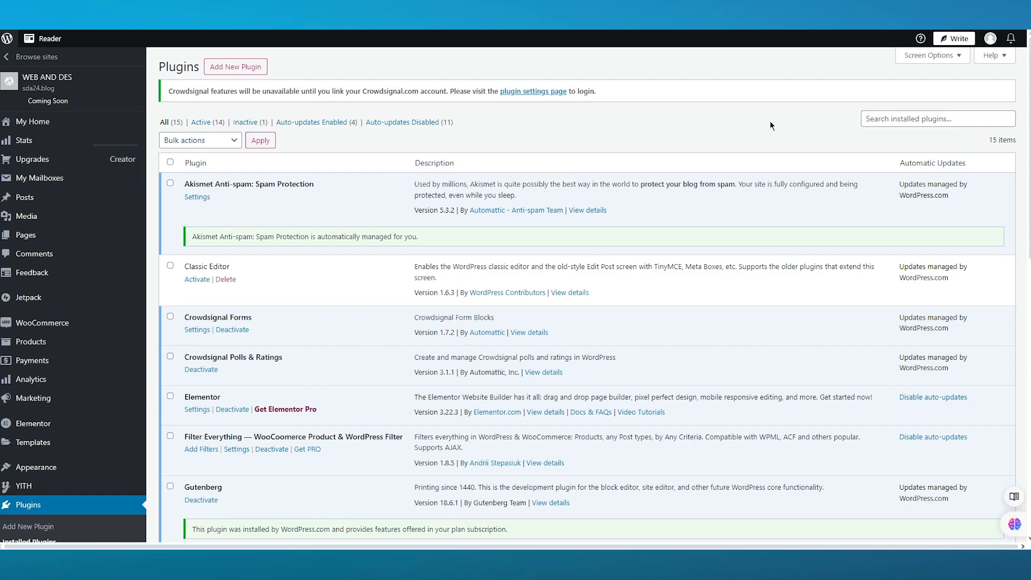
pyautogui.click(890, 117)
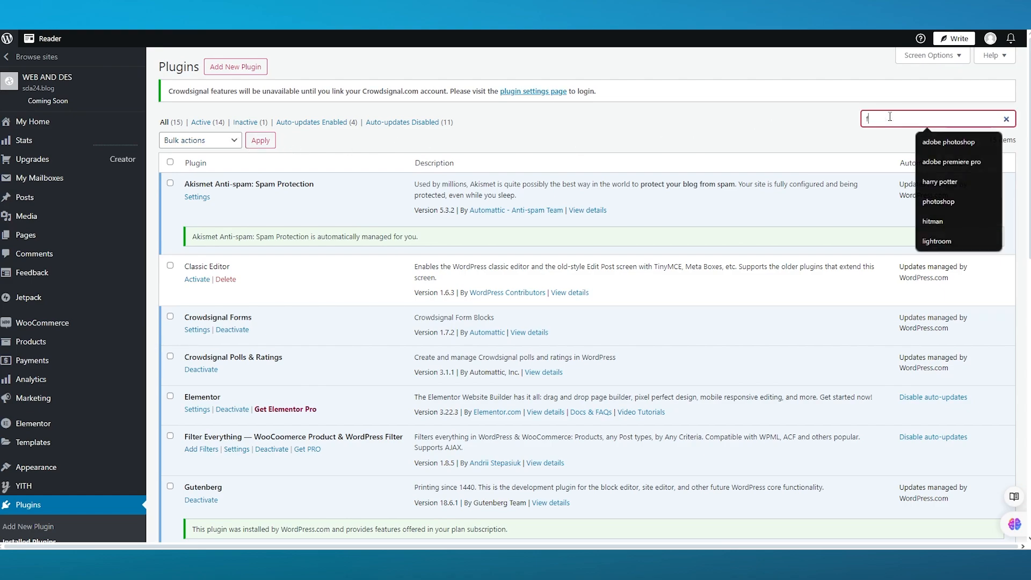
pyautogui.write('filter')
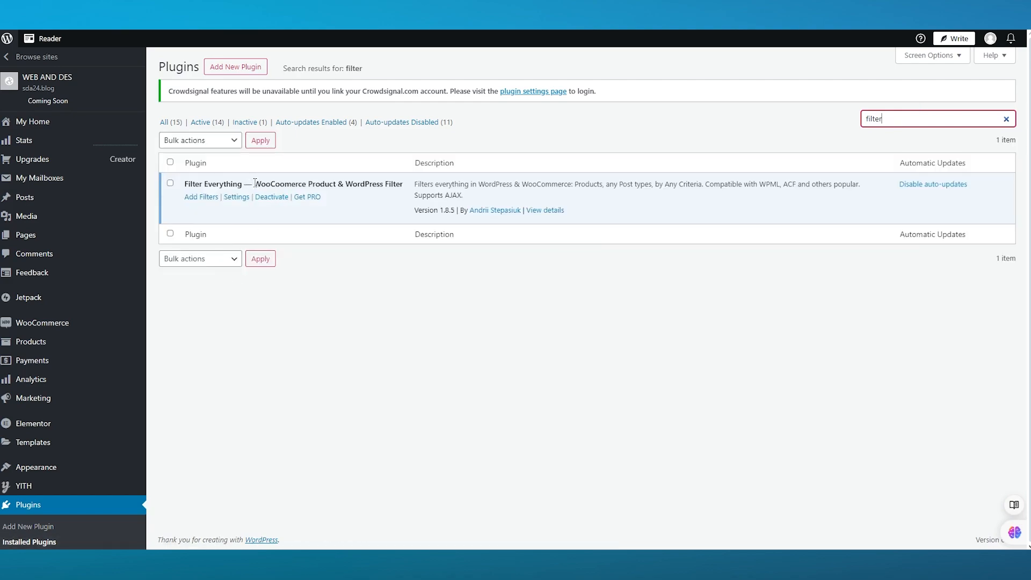
pyautogui.click(212, 198)
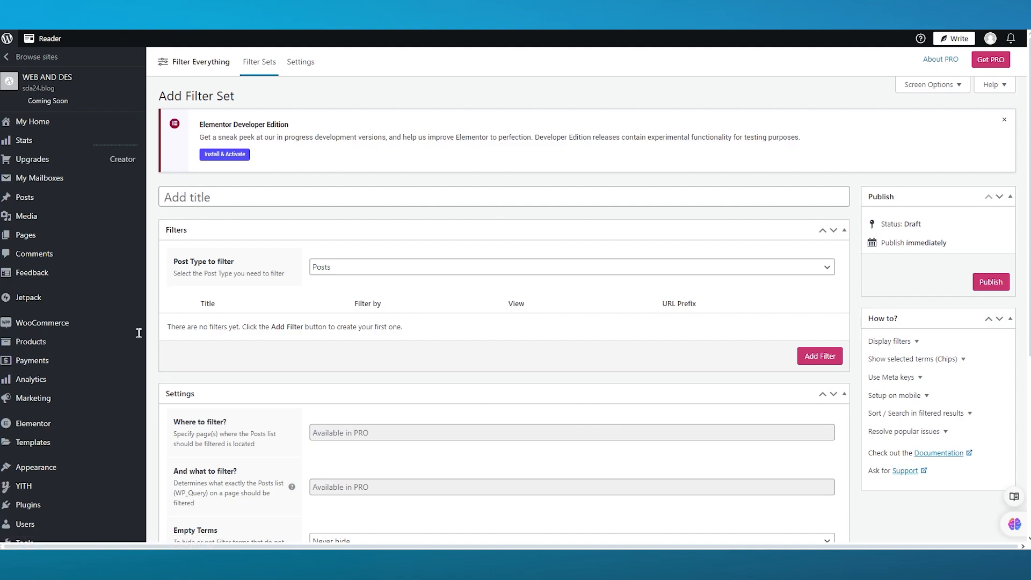
# Title the new filter set "product"
pyautogui.scroll(-2, 63, 303)
pyautogui.scroll(-3, 126, 310)
pyautogui.scroll(5, 378, 280)
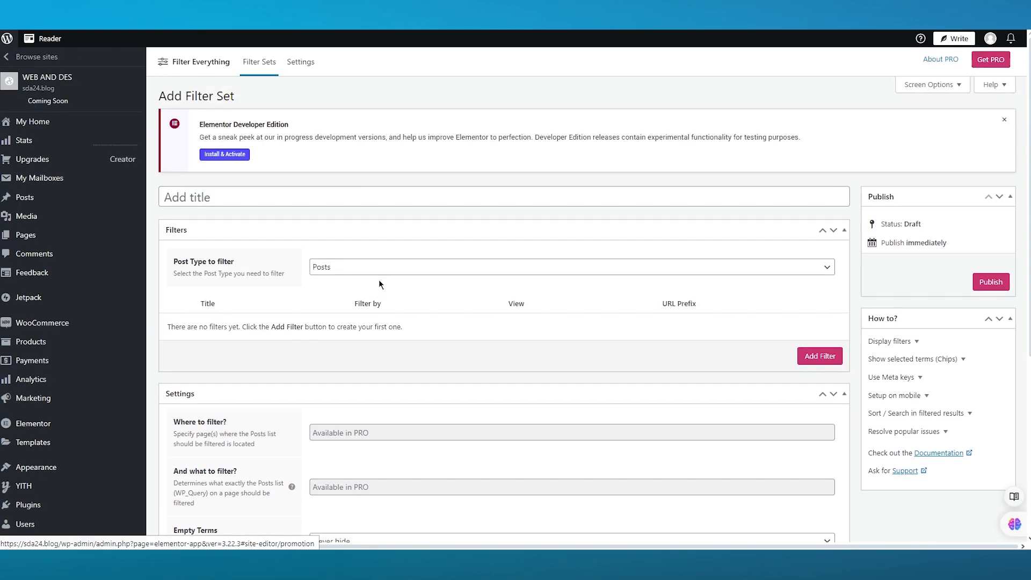
pyautogui.click(247, 200)
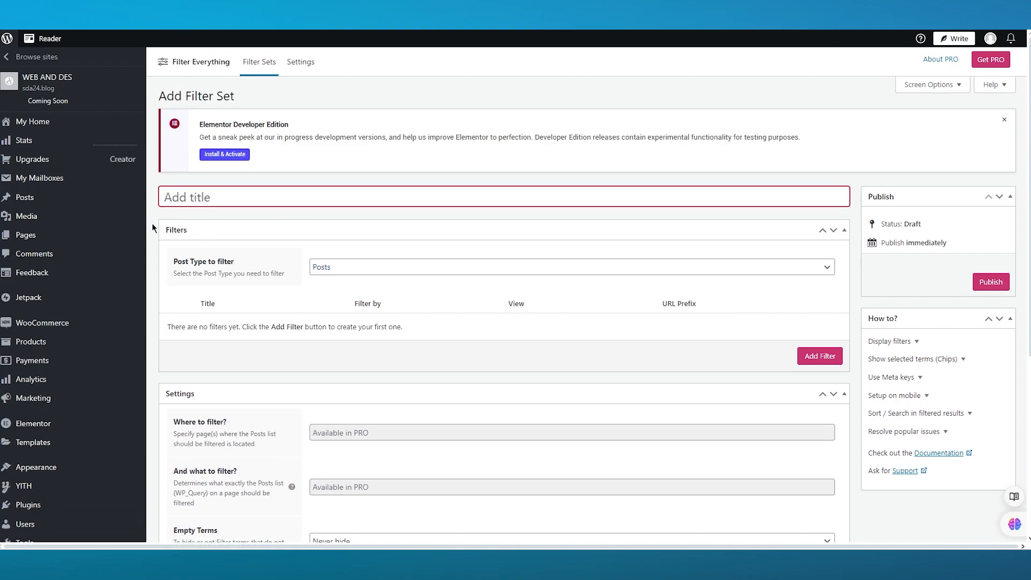
pyautogui.write('product')
pyautogui.moveTo(175, 257); pyautogui.dragTo(239, 277)
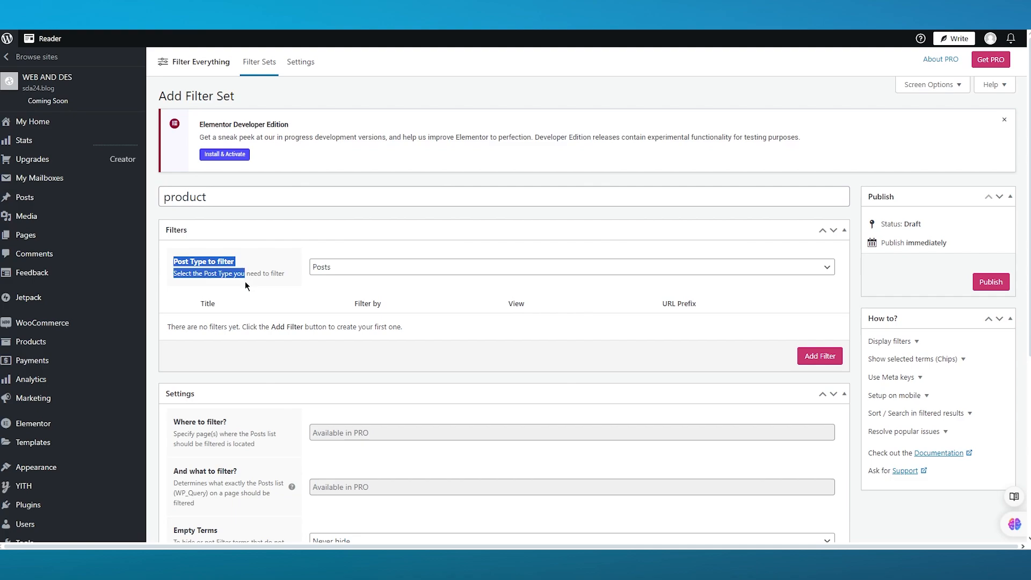
pyautogui.click(334, 235)
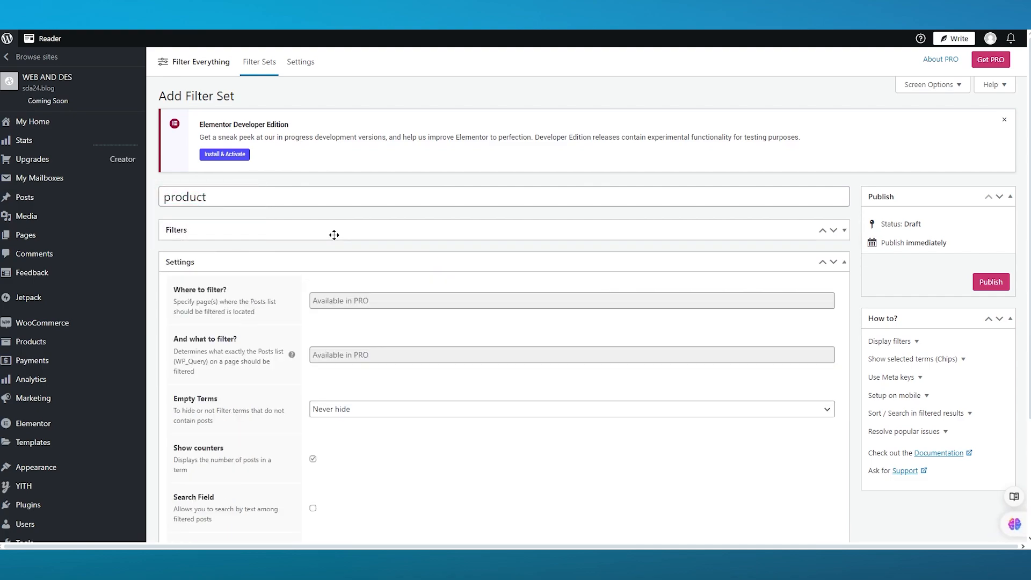
pyautogui.click(334, 235)
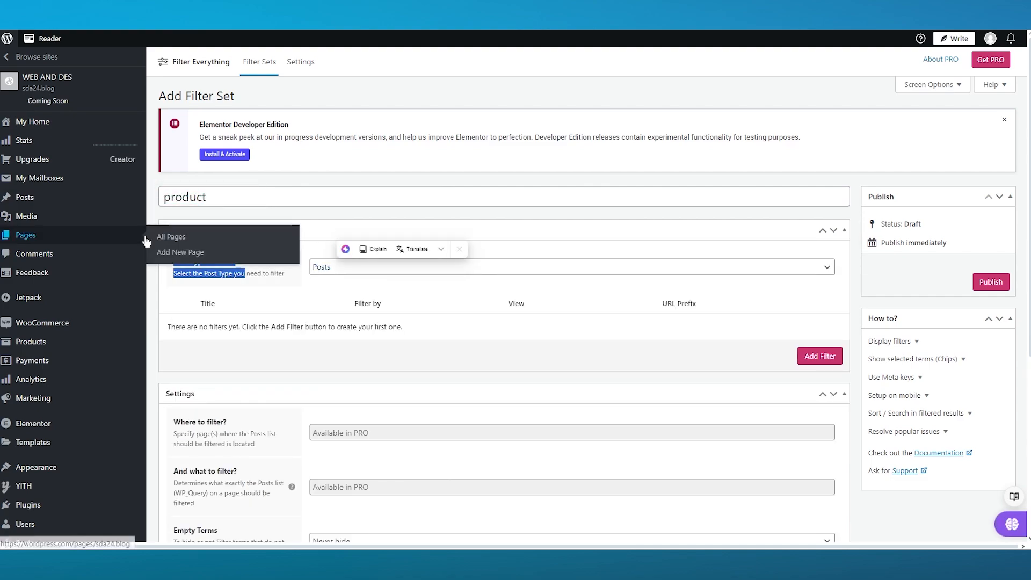
pyautogui.click(154, 217)
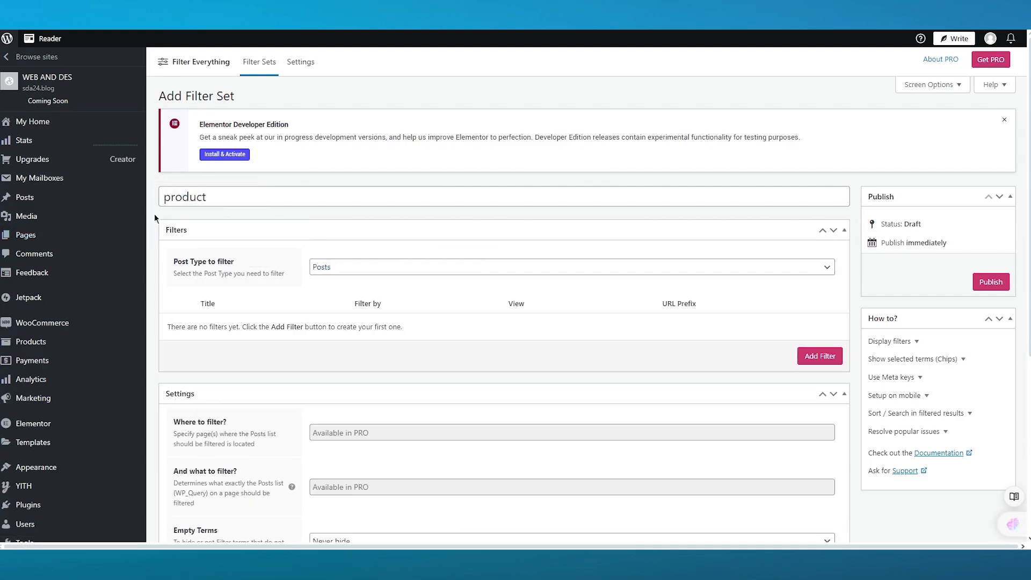
# Set the post type to filter to Products
pyautogui.click(359, 268)
pyautogui.click(344, 302)
pyautogui.scroll(-1, 660, 302)
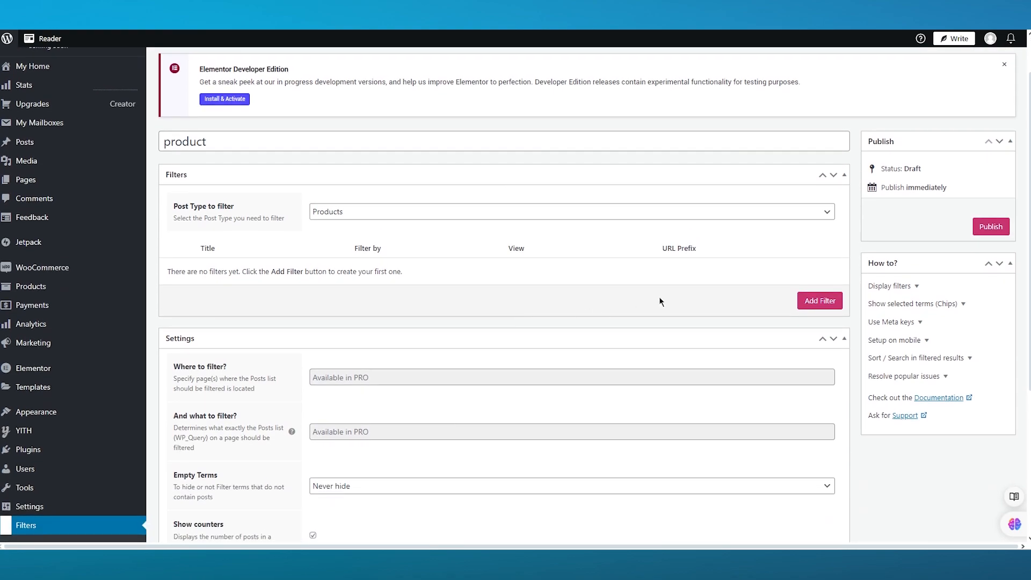
# Add a filter to the set and make it filter by Categories
pyautogui.click(817, 305)
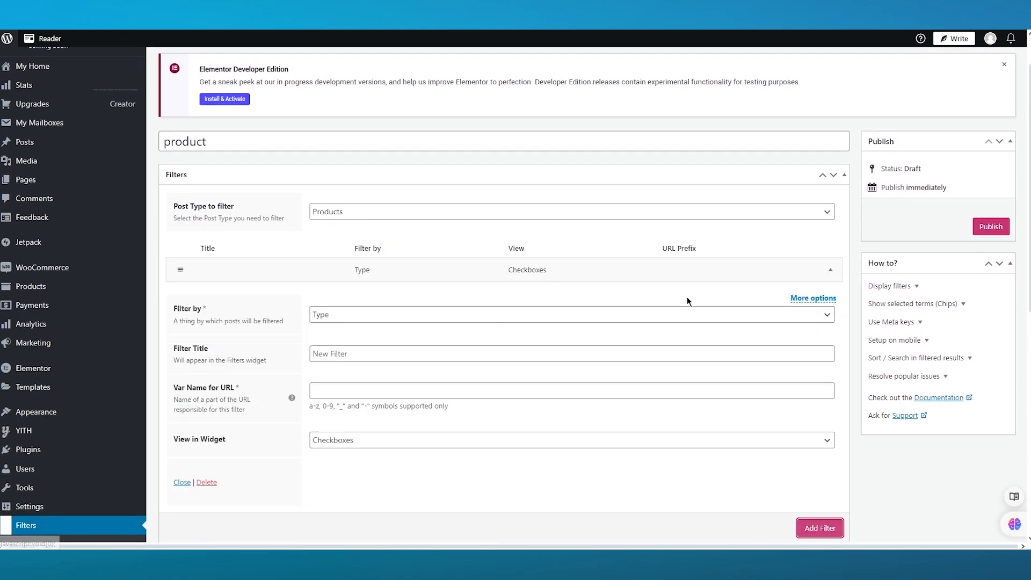
pyautogui.scroll(-2, 610, 291)
pyautogui.click(370, 208)
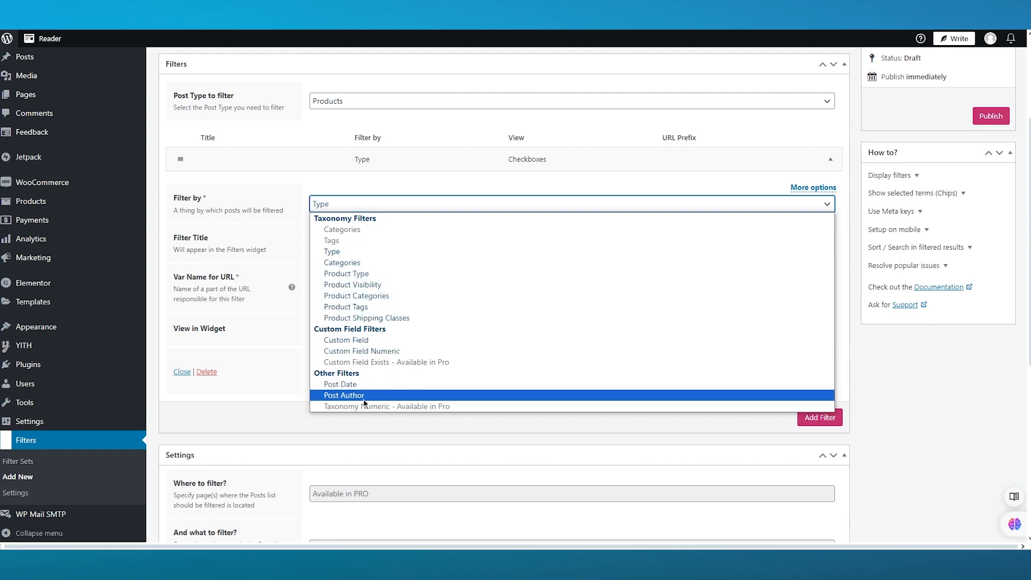
pyautogui.click(380, 263)
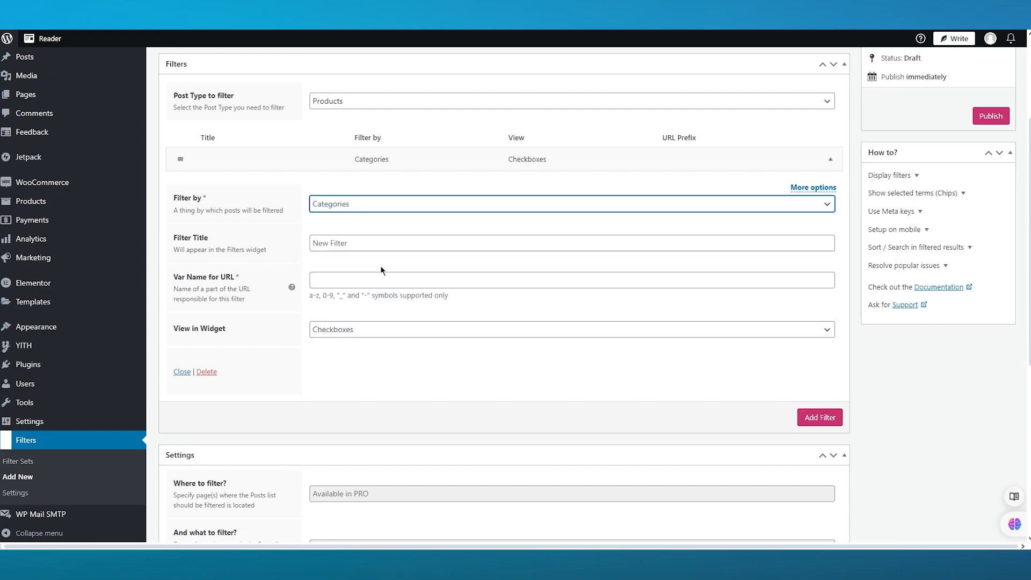
# Title the Categories filter "Winter" and set its variable name for the URL to "wintersale"
pyautogui.click(406, 243)
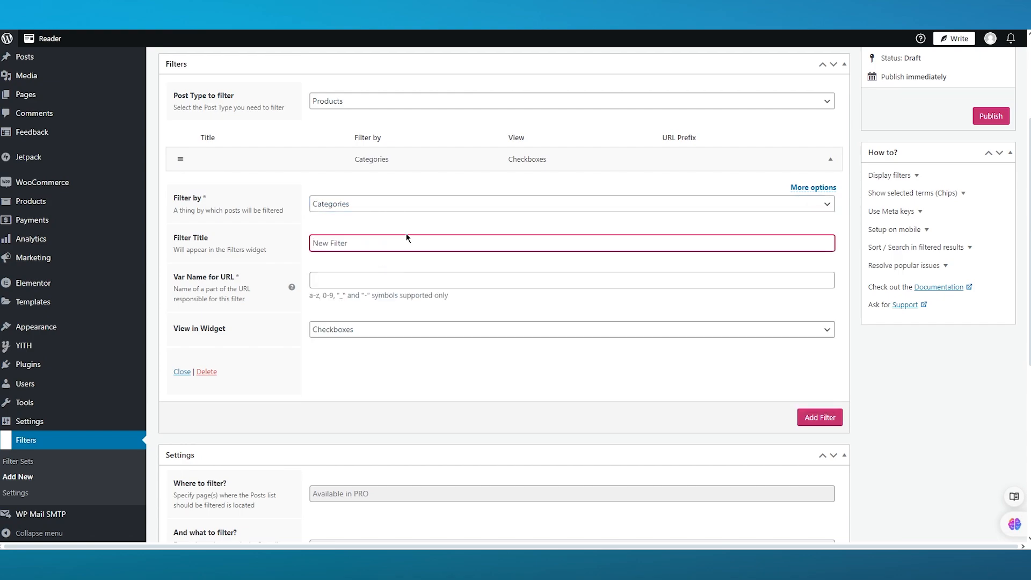
pyautogui.write('Winter')
pyautogui.click(365, 278)
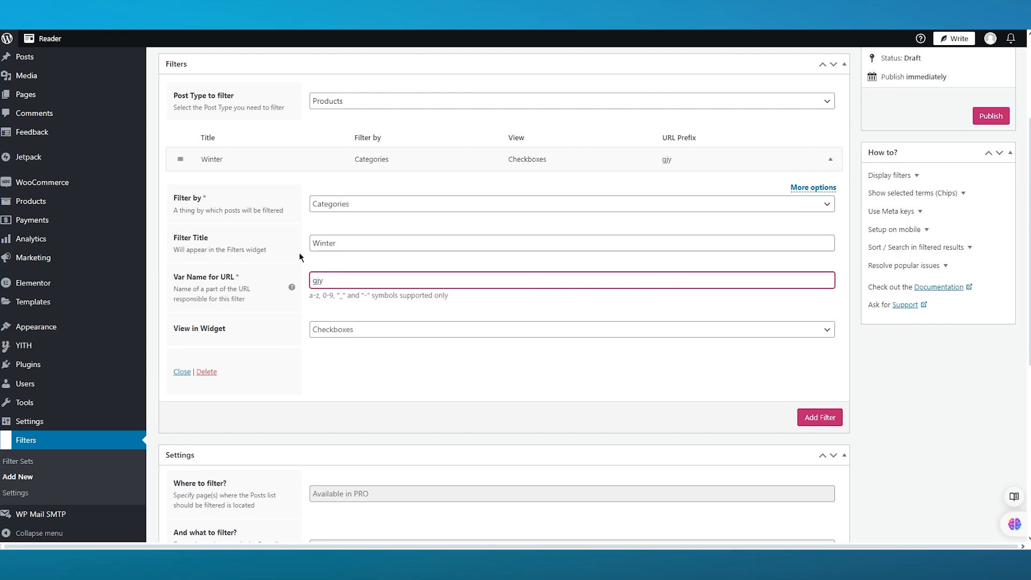
pyautogui.press('BackSpace')
pyautogui.press('BackSpace')
pyautogui.press('BackSpace')
pyautogui.write('wintersale')
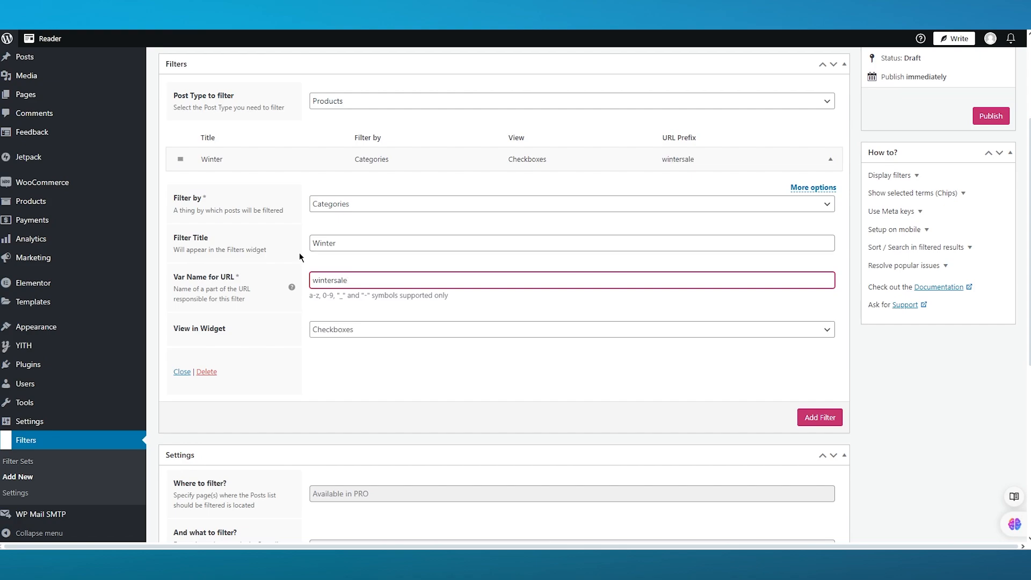
# Set the Winter filter's widget view to Checkboxes, then add a second filter to the set and collapse it
pyautogui.click(369, 330)
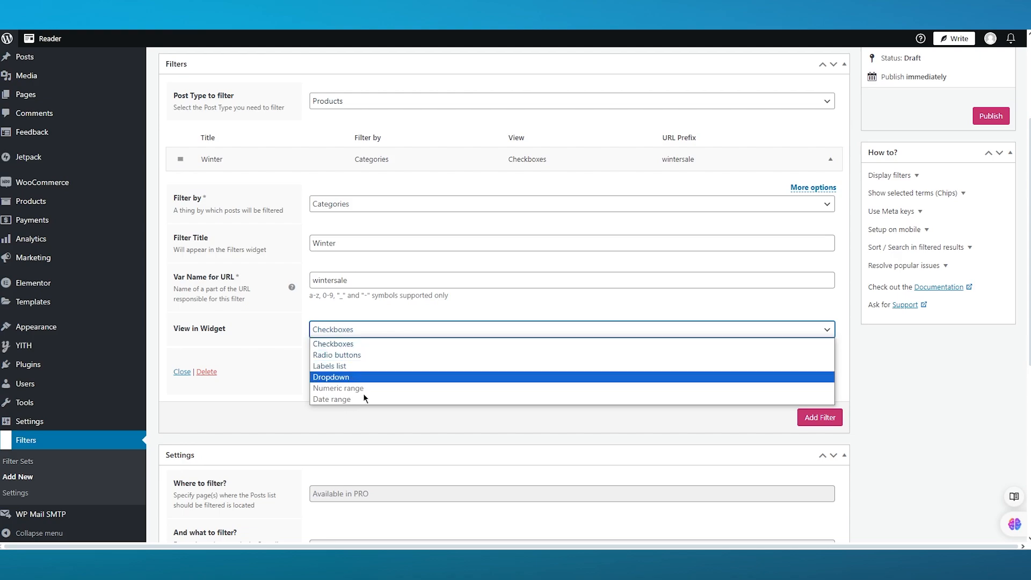
pyautogui.click(341, 344)
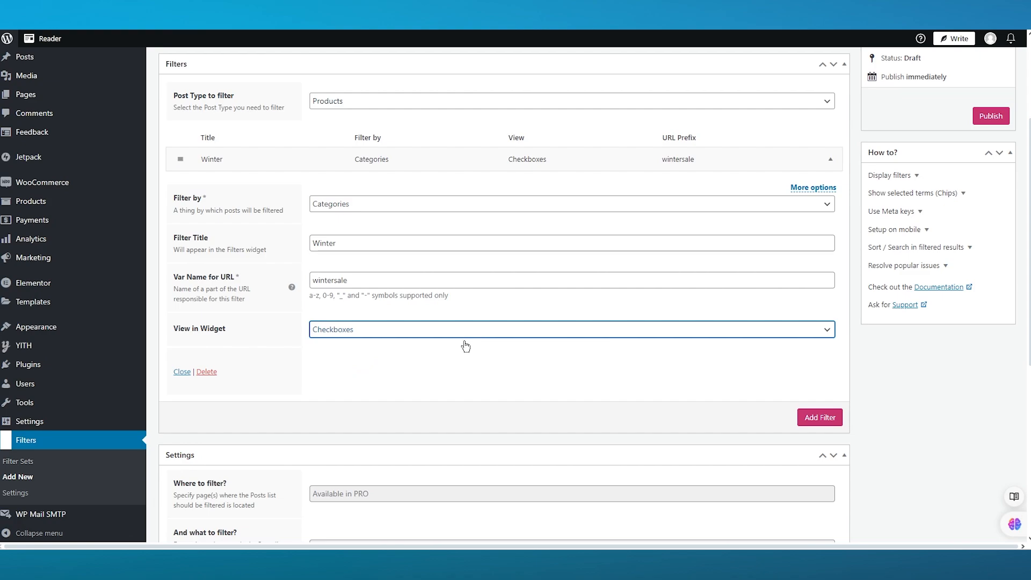
pyautogui.scroll(-2, 778, 320)
pyautogui.click(824, 315)
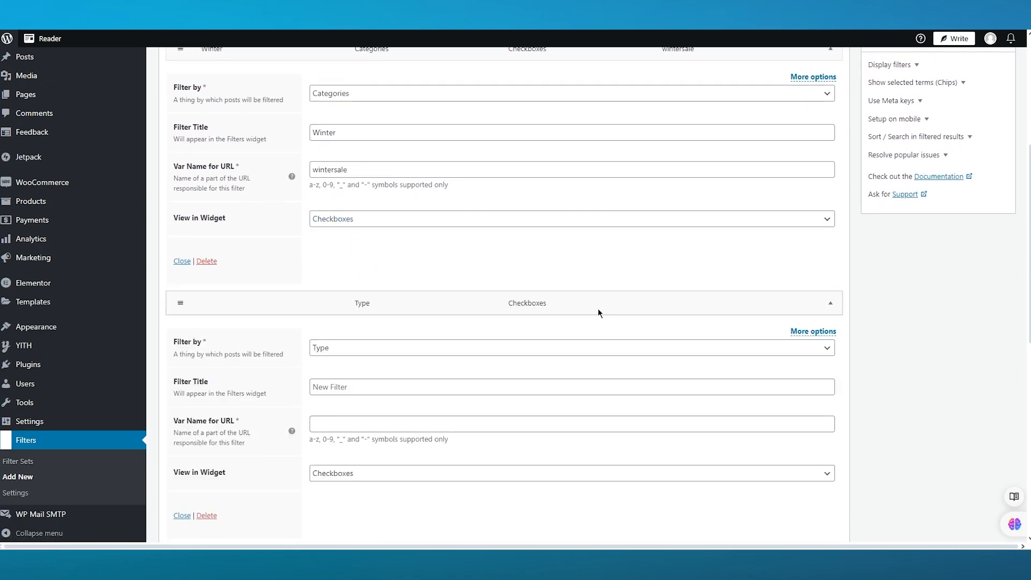
pyautogui.scroll(-3, 568, 310)
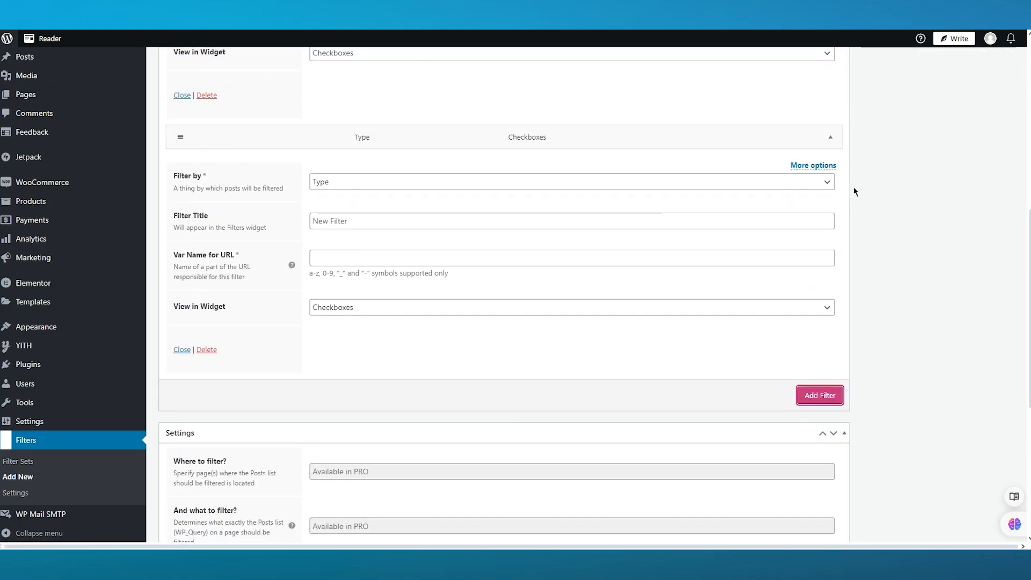
pyautogui.click(831, 137)
pyautogui.scroll(4, 486, 224)
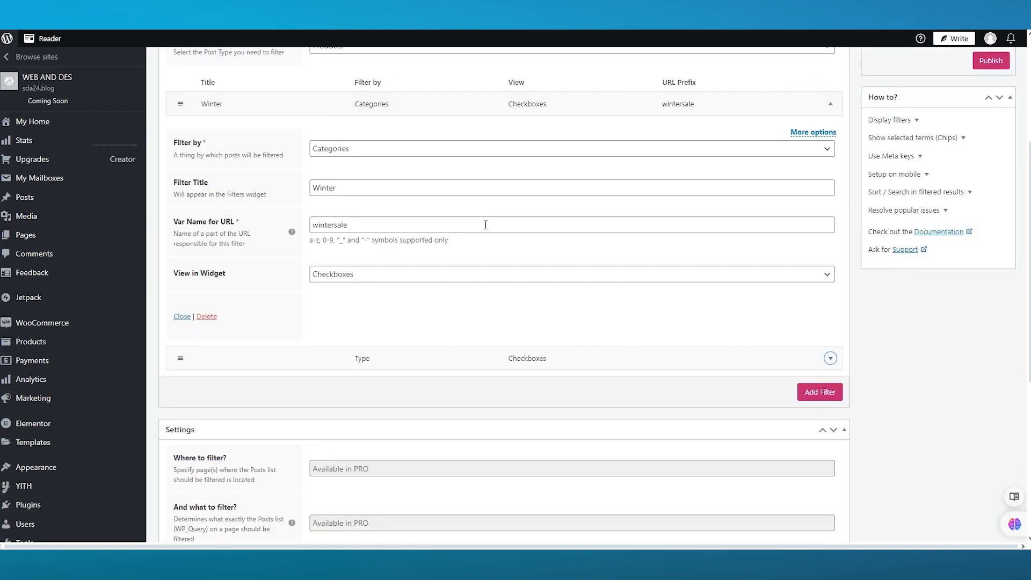
pyautogui.scroll(4, 500, 271)
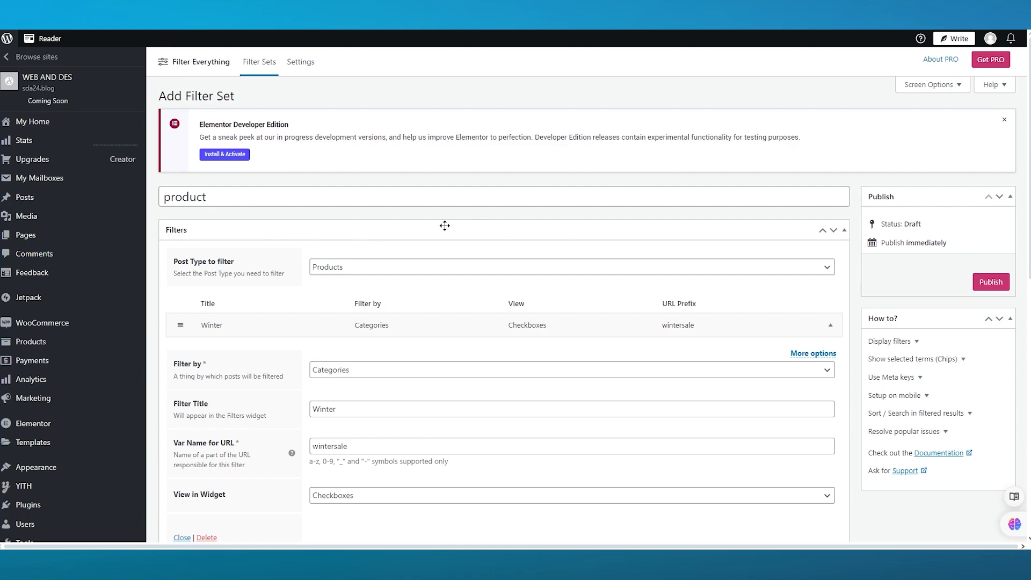
# In the filter set's settings, set Empty Terms to Never hide and keep Show counters enabled
pyautogui.scroll(-9, 445, 226)
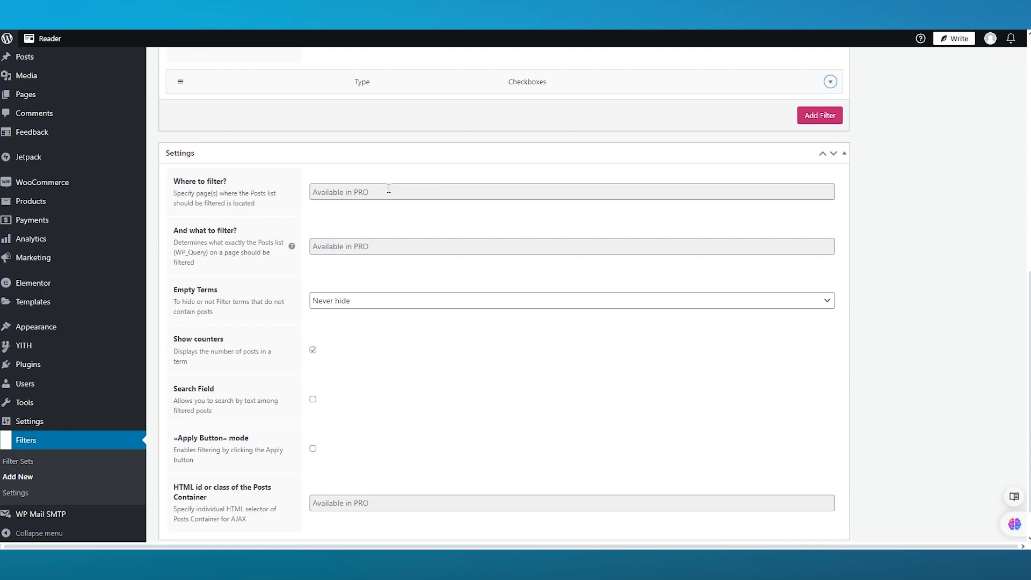
pyautogui.click(389, 189)
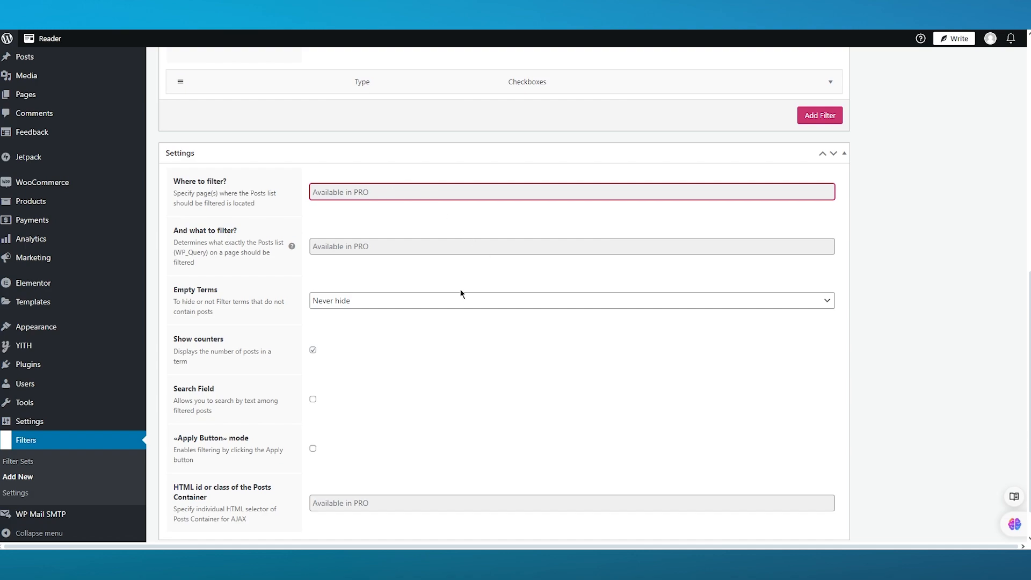
pyautogui.click(384, 306)
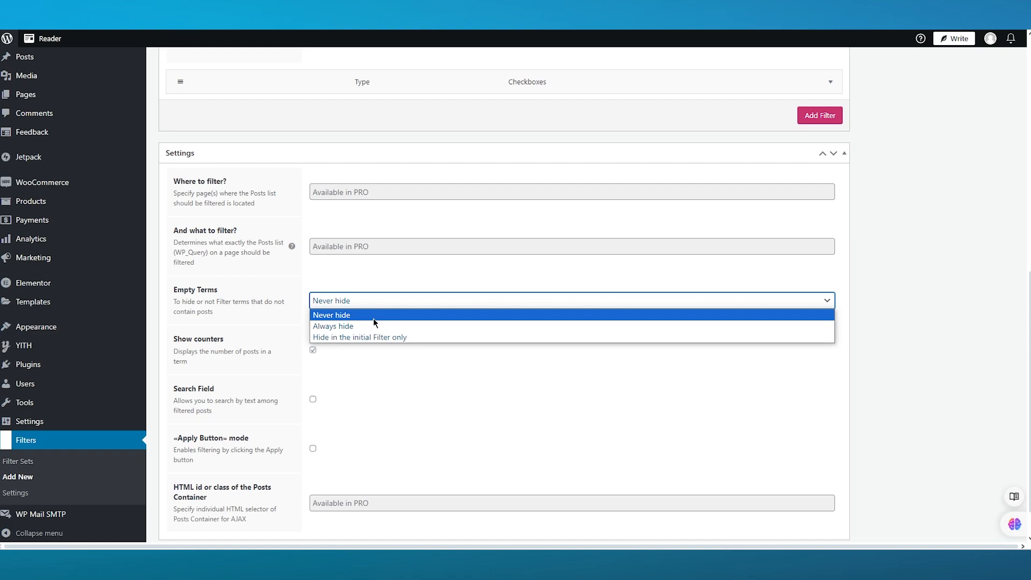
pyautogui.click(373, 317)
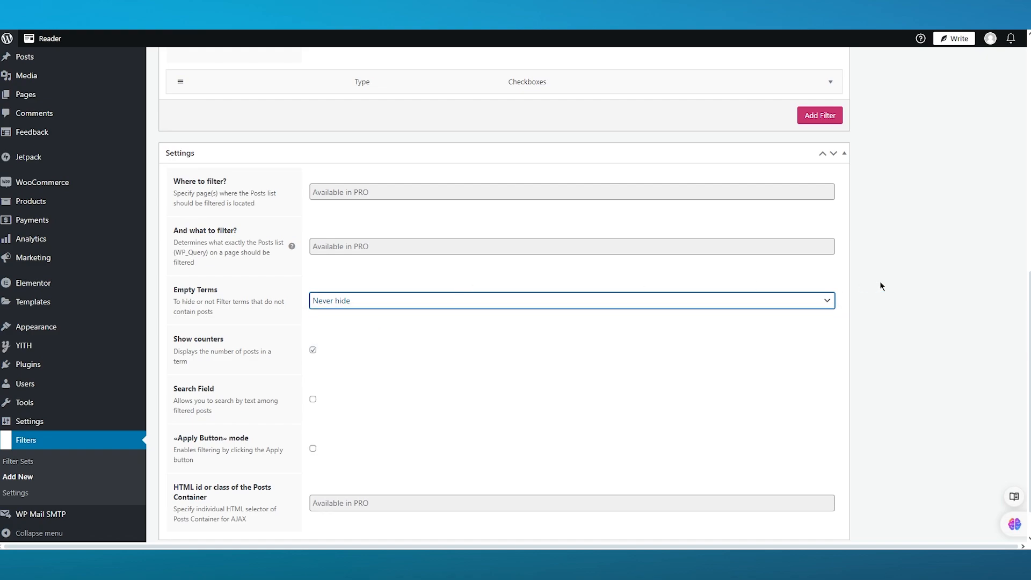
pyautogui.scroll(-2, 880, 286)
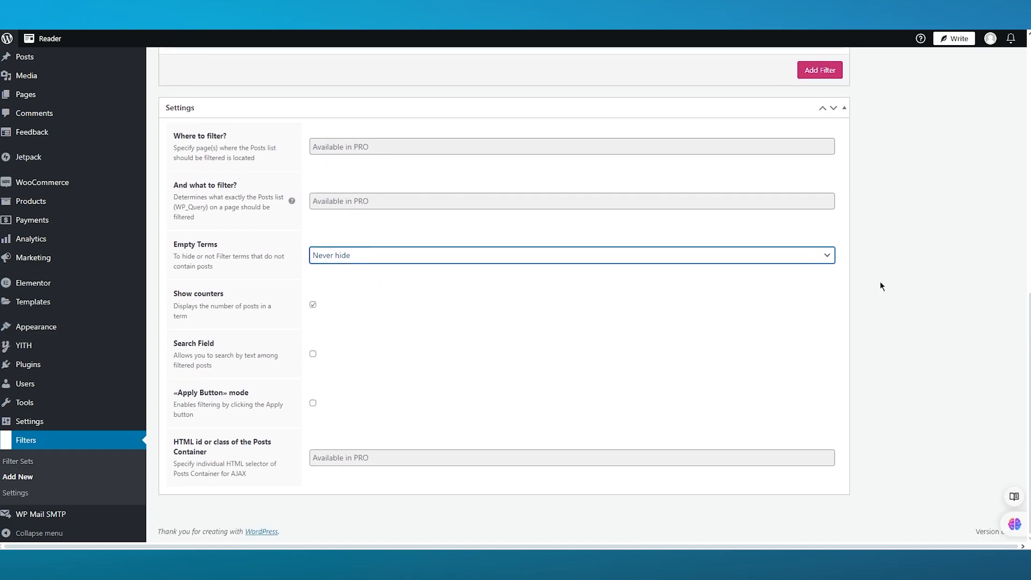
pyautogui.click(312, 305)
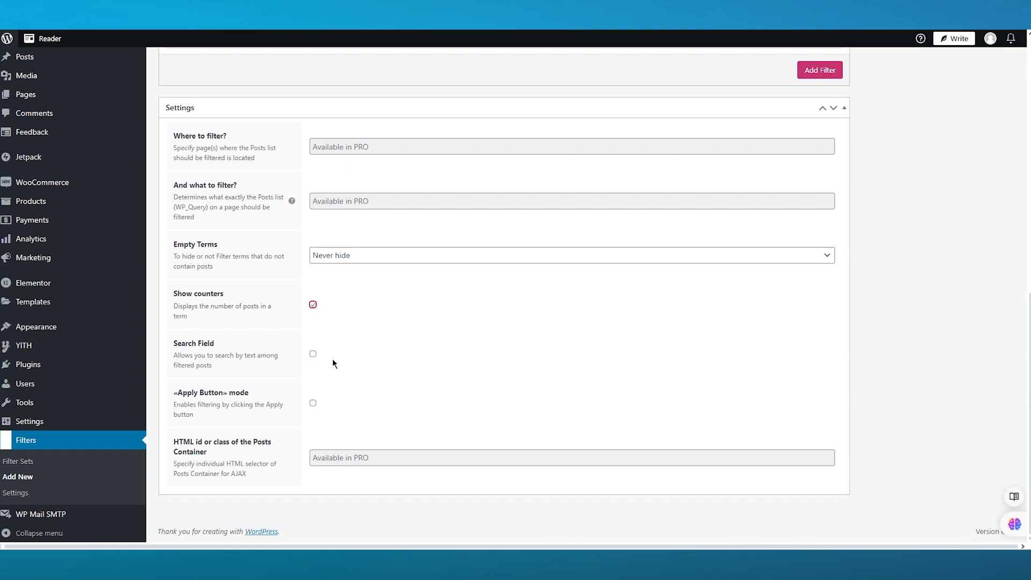
# Enable the Search Field and the Apply Button mode for the filter set
pyautogui.click(313, 356)
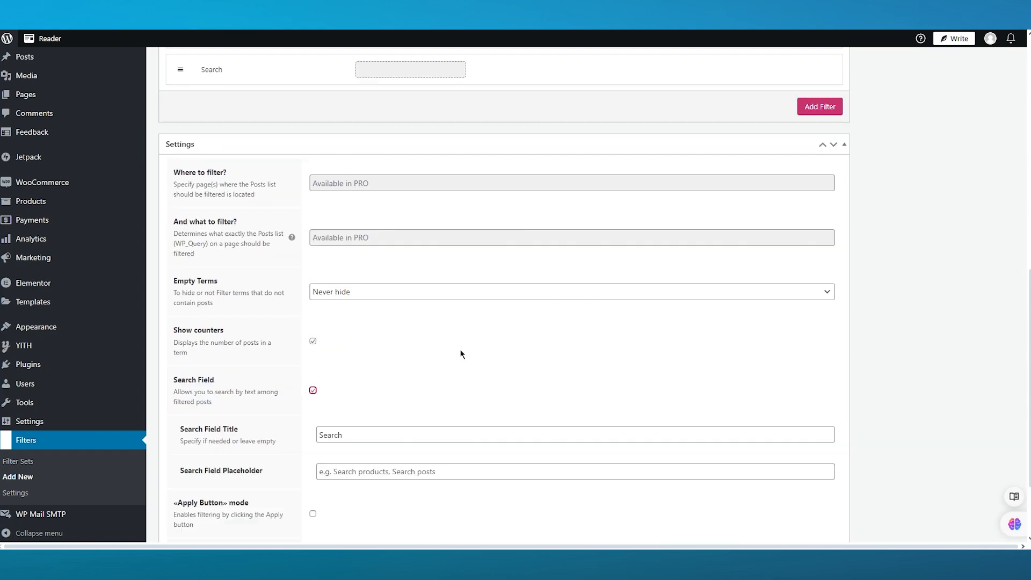
pyautogui.scroll(-3, 460, 352)
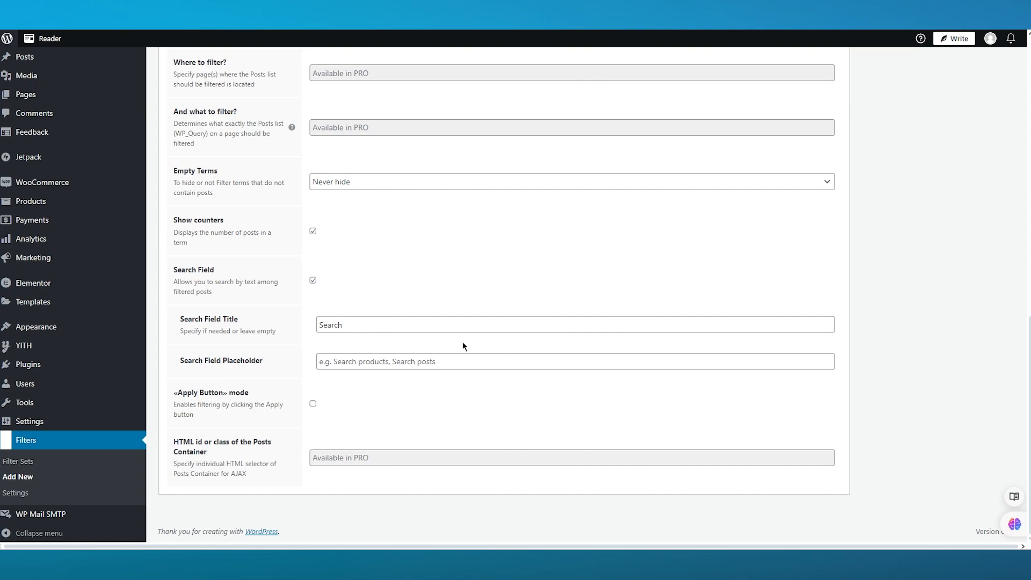
pyautogui.click(410, 325)
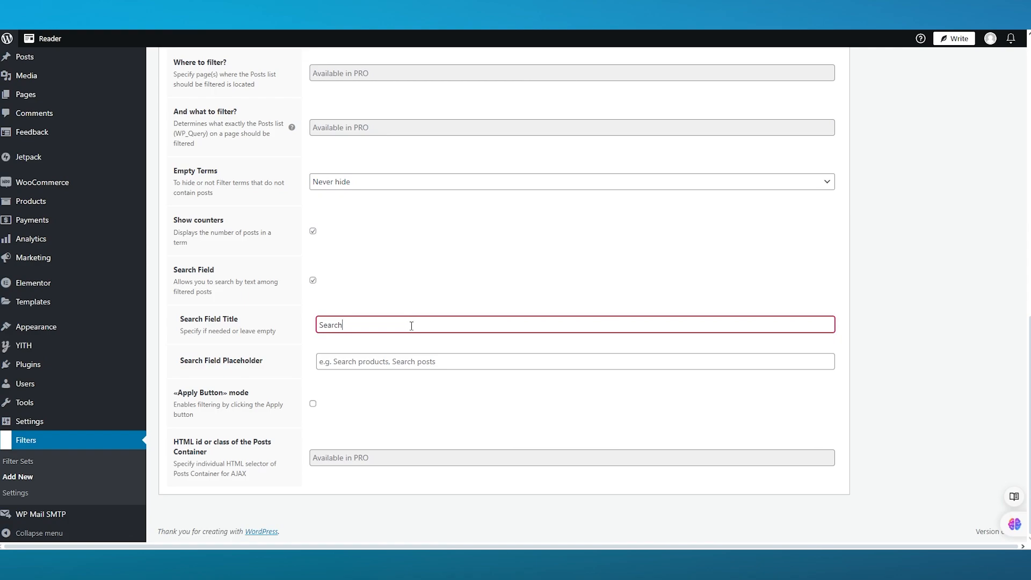
pyautogui.click(417, 356)
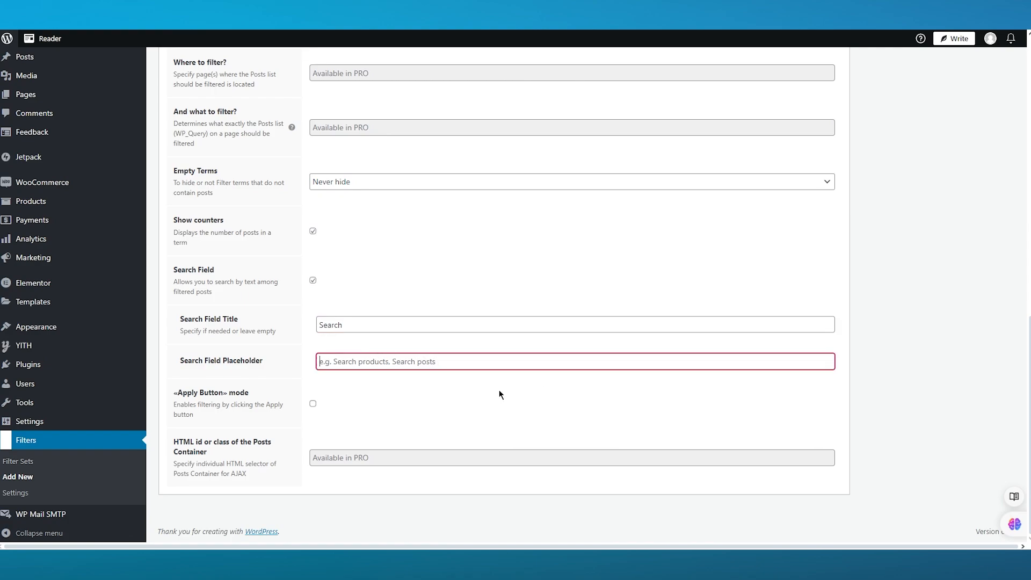
pyautogui.click(382, 391)
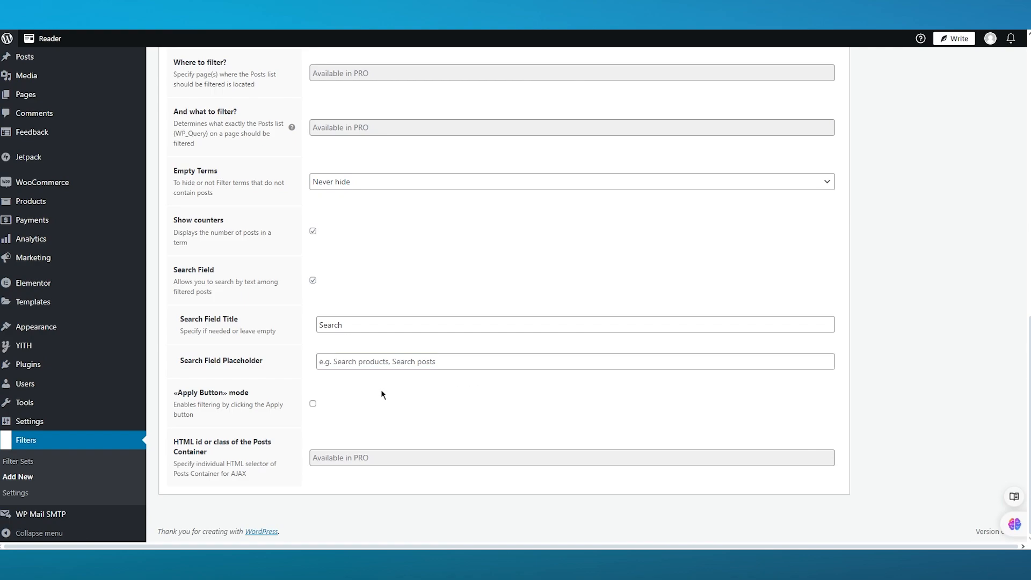
pyautogui.click(313, 405)
pyautogui.scroll(-2, 370, 410)
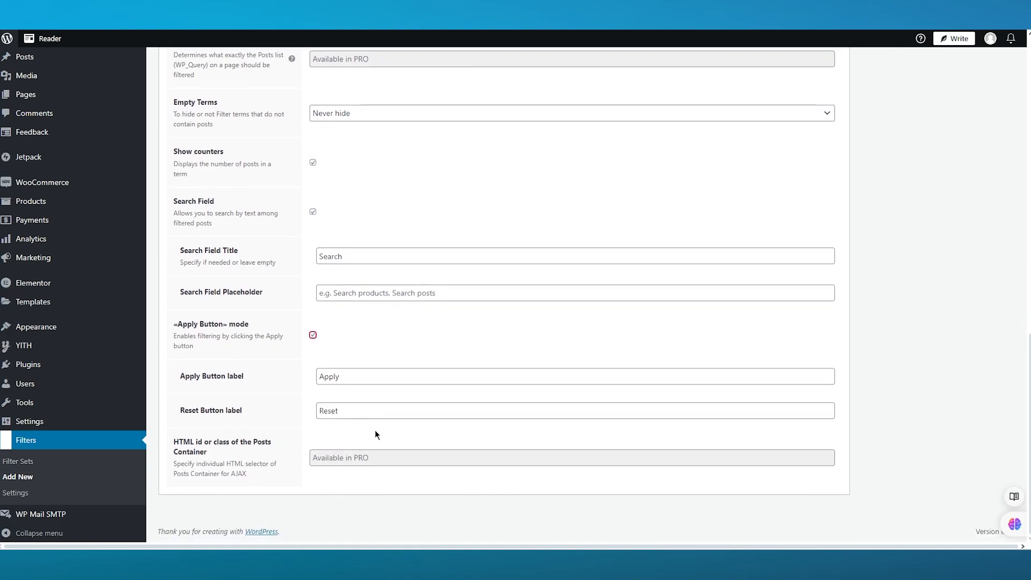
# Review the filter set's configured filters, including the Type filter's options and the Search, Apply and Reset rows
pyautogui.scroll(10, 871, 365)
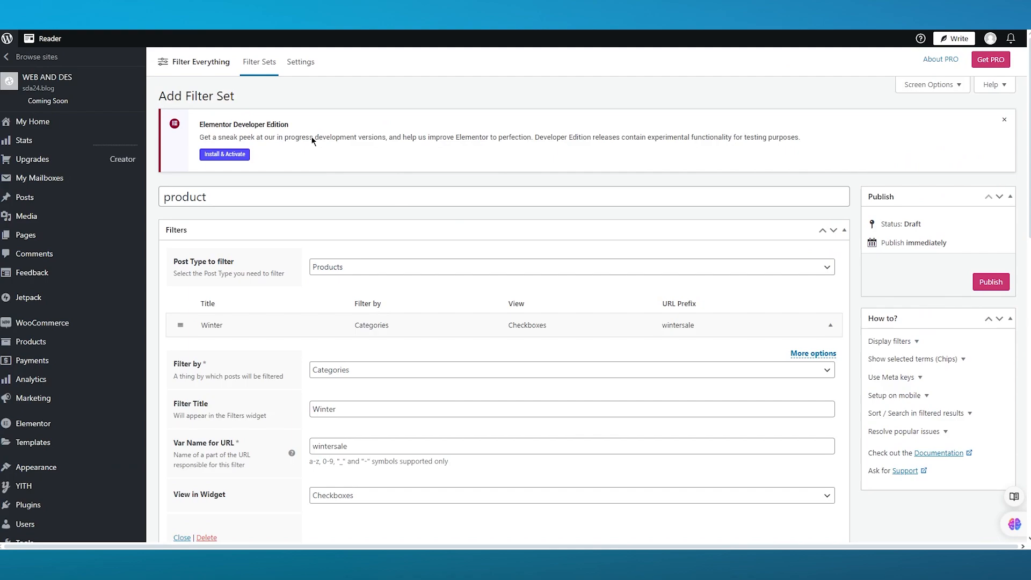
pyautogui.scroll(-4, 391, 187)
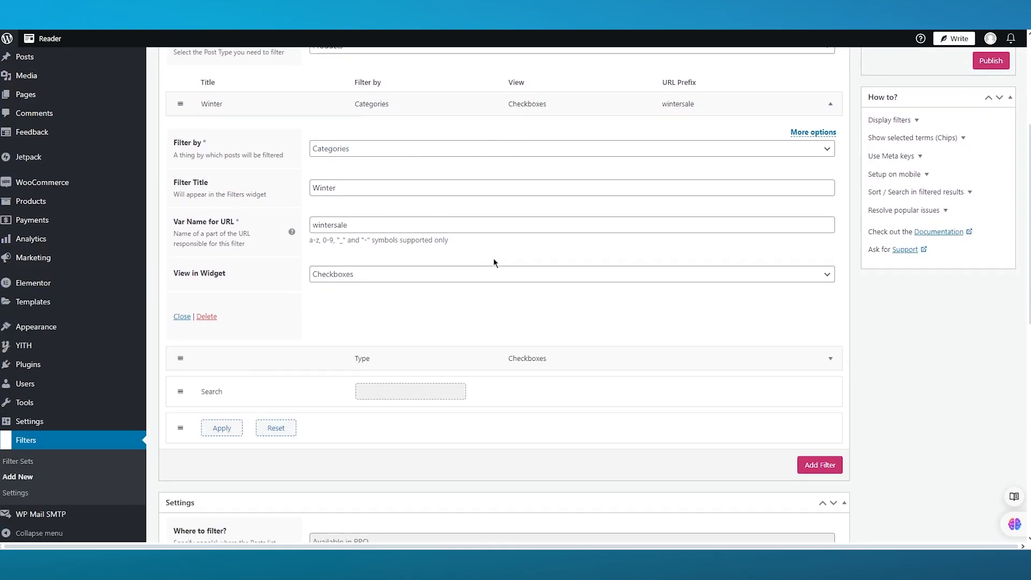
pyautogui.scroll(-2, 397, 344)
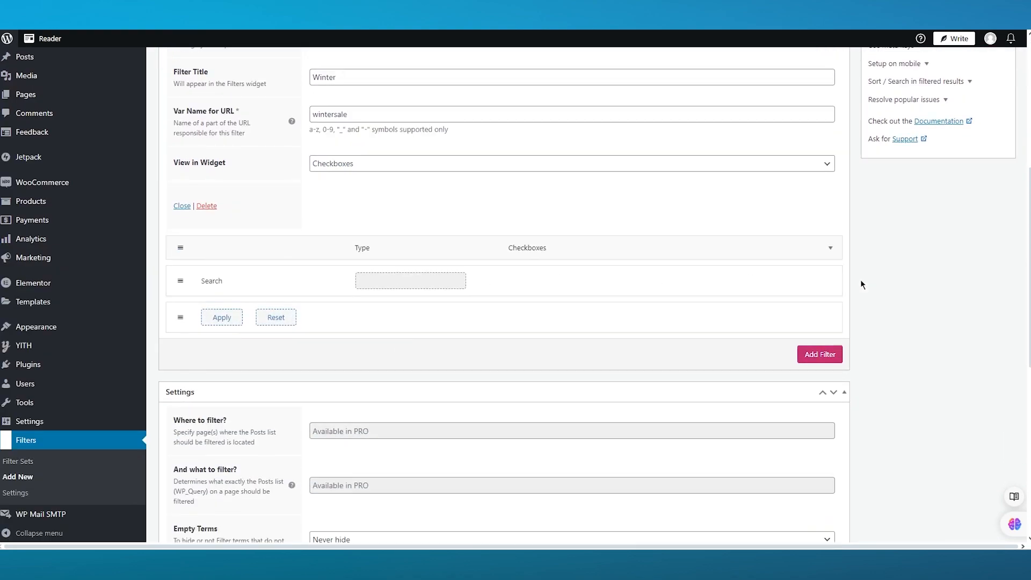
pyautogui.scroll(6, 860, 279)
pyautogui.scroll(-6, 843, 279)
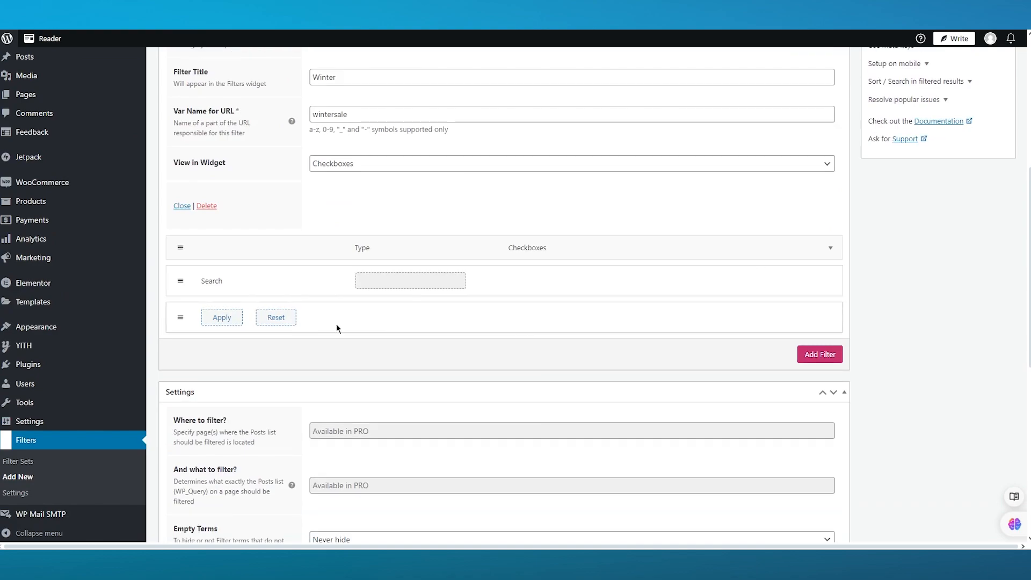
pyautogui.scroll(3, 507, 273)
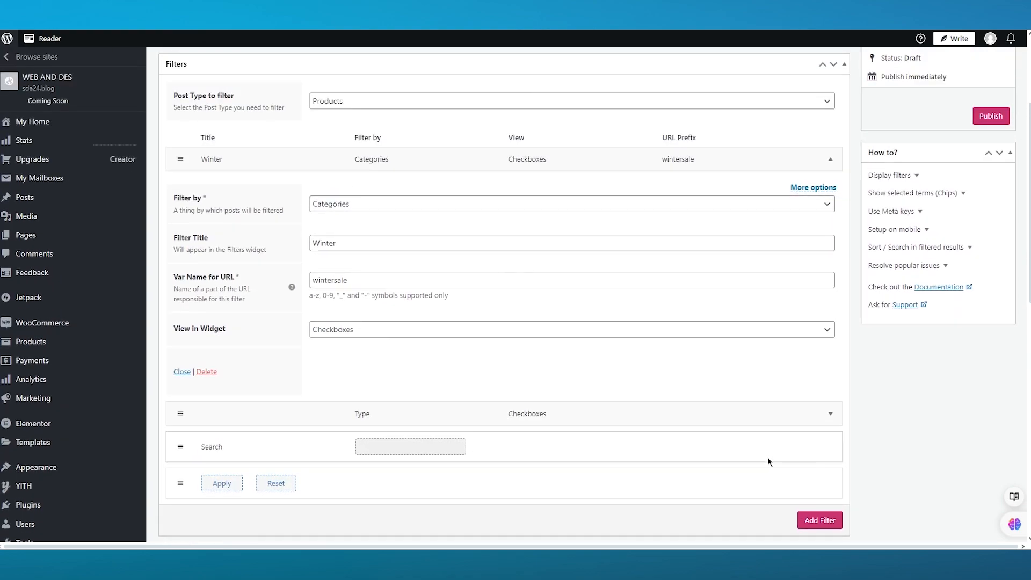
pyautogui.click(830, 413)
pyautogui.scroll(-1, 758, 397)
pyautogui.scroll(-4, 758, 394)
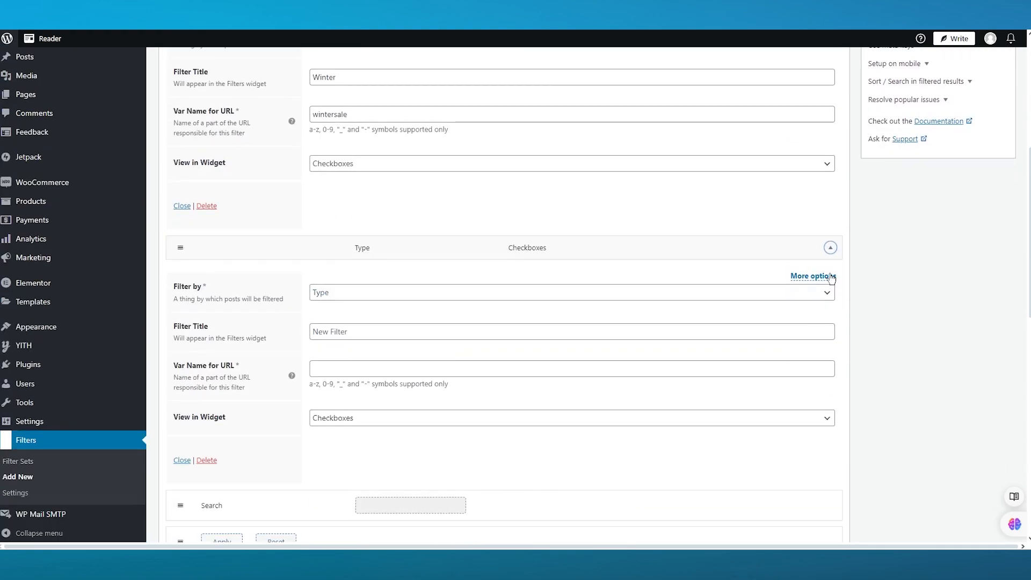
pyautogui.scroll(7, 537, 244)
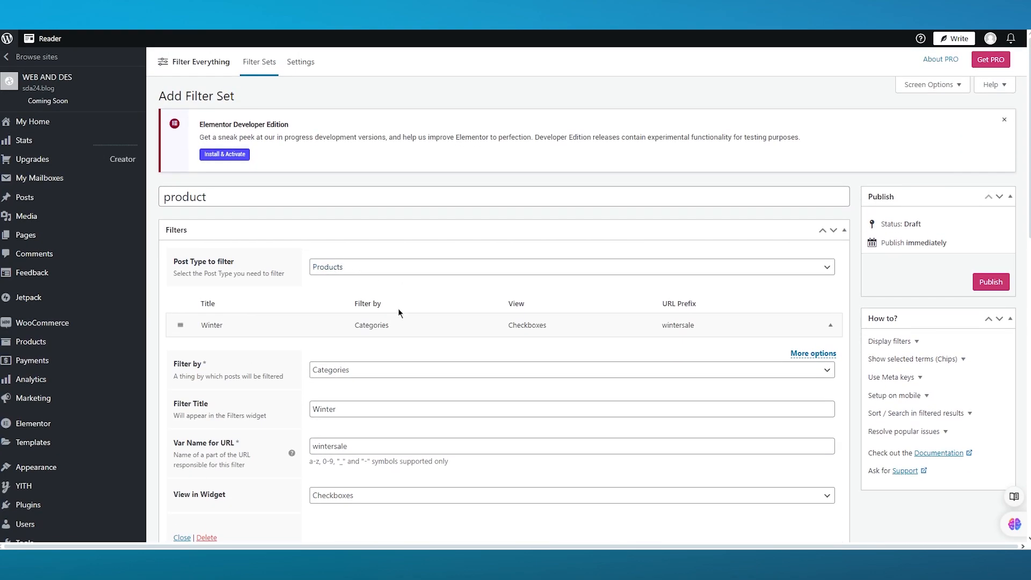
pyautogui.scroll(-1, 398, 309)
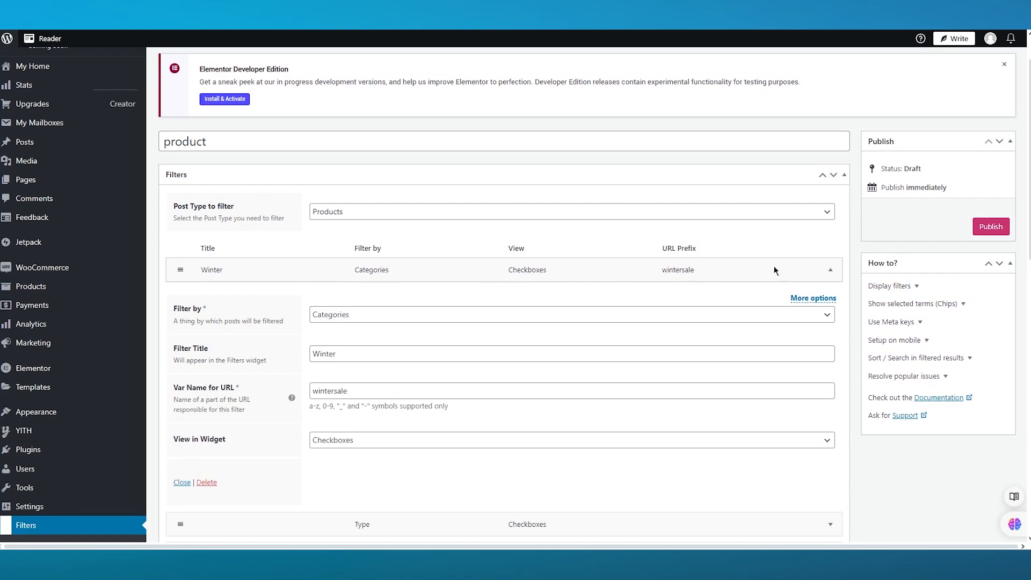
pyautogui.scroll(1, 836, 245)
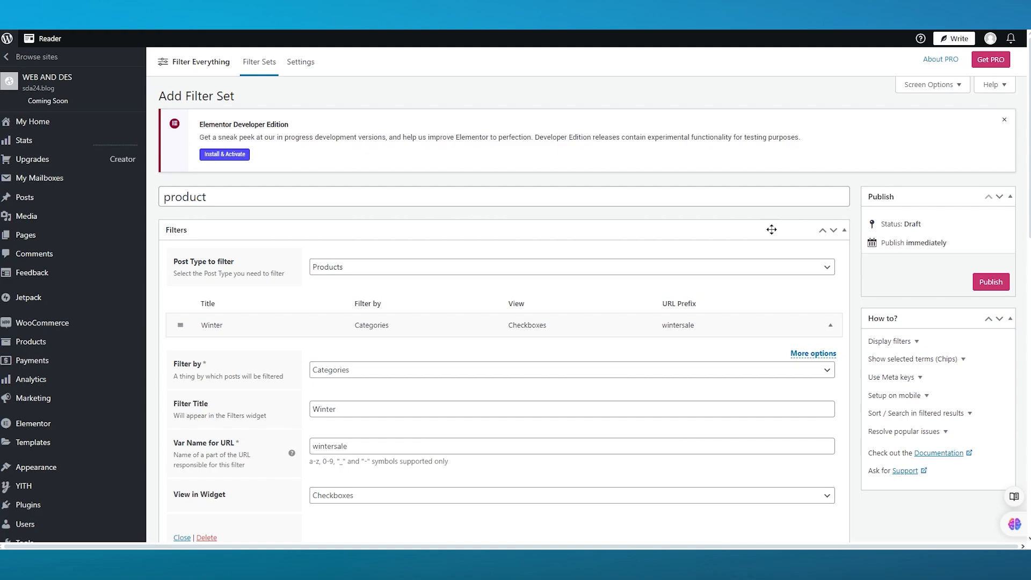
# Publish the filter set, giving the Type filter the URL variable name "n_"
pyautogui.click(991, 281)
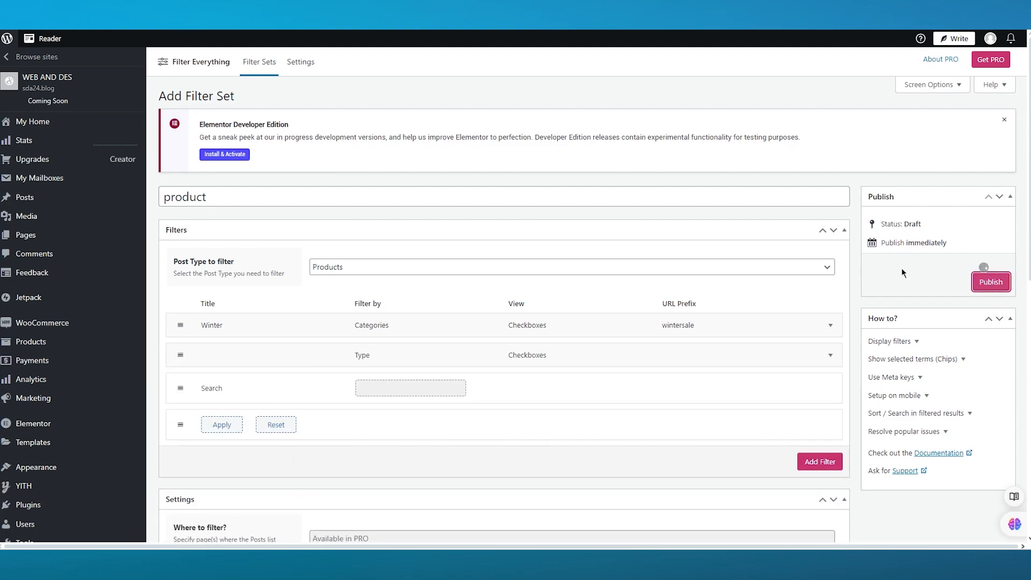
pyautogui.scroll(-5, 770, 276)
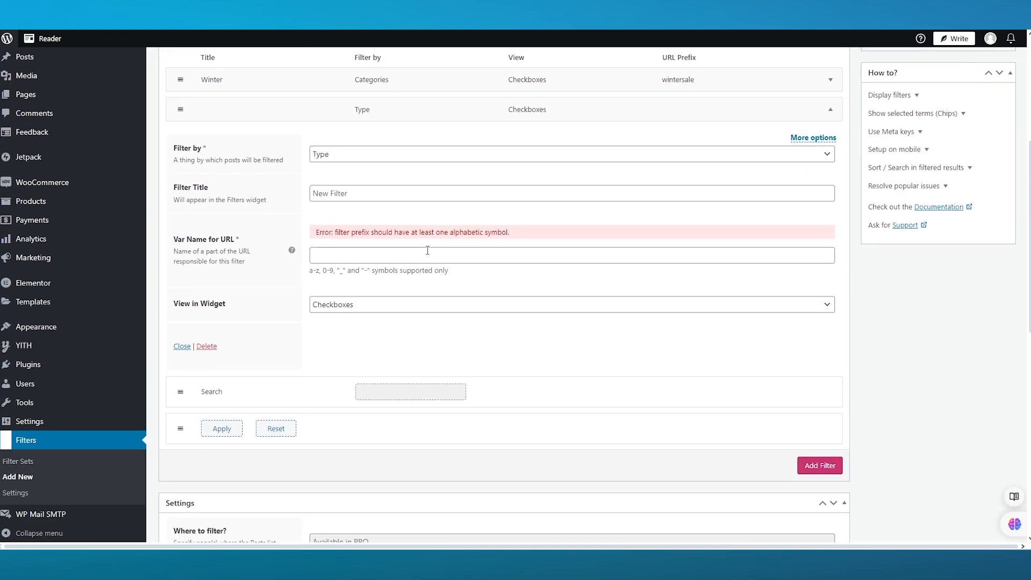
pyautogui.click(429, 250)
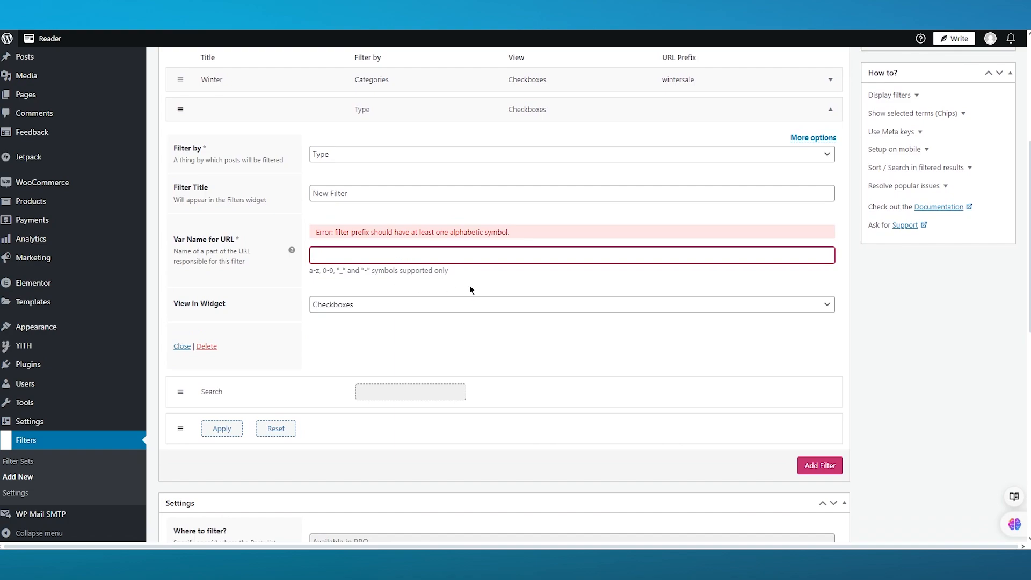
pyautogui.write('n')
pyautogui.write('_')
pyautogui.scroll(5, 917, 279)
pyautogui.click(991, 313)
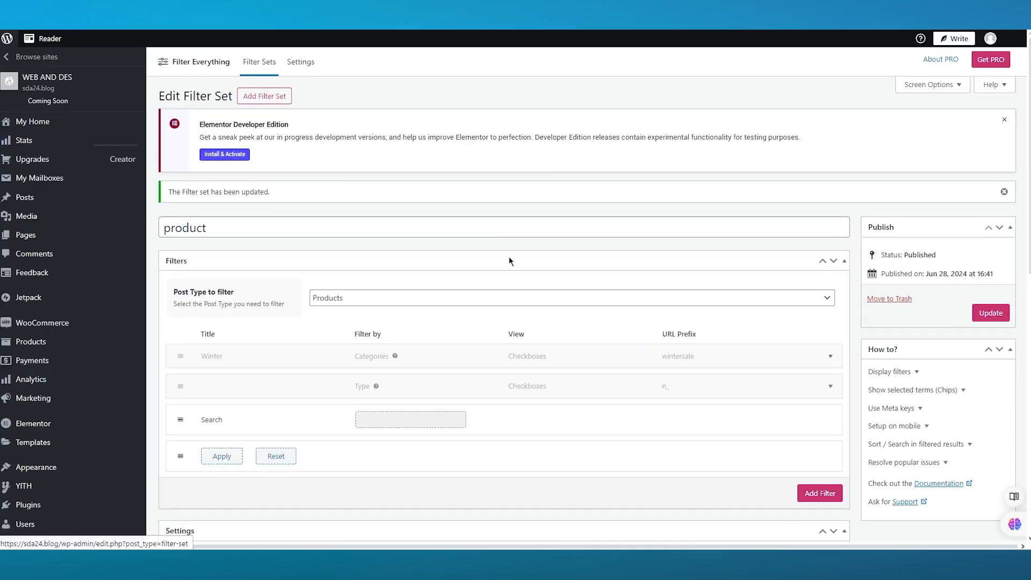
# Review the published filter set's status notice, filter list and settings
pyautogui.moveTo(280, 192); pyautogui.dragTo(172, 192)
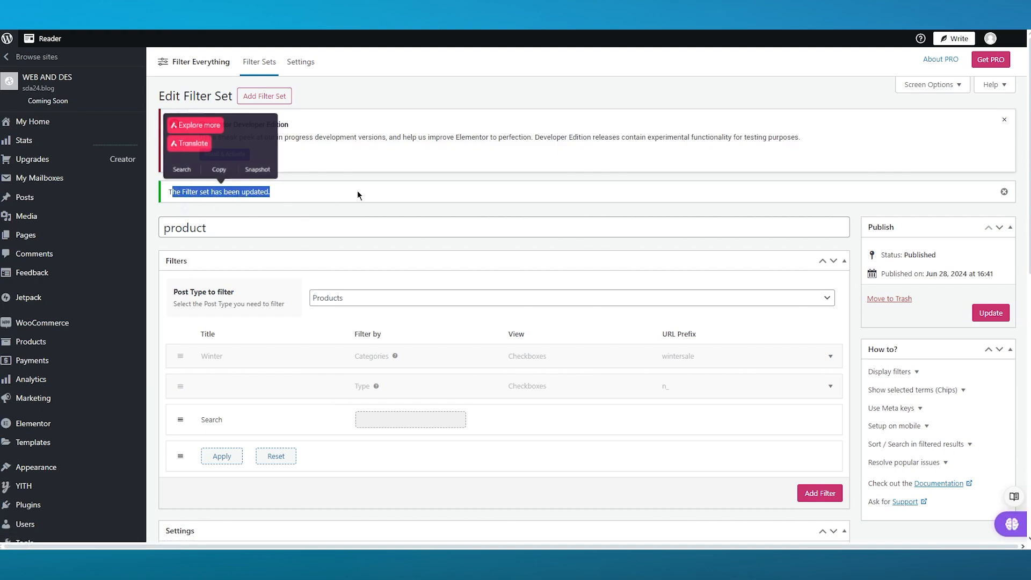
pyautogui.click(601, 195)
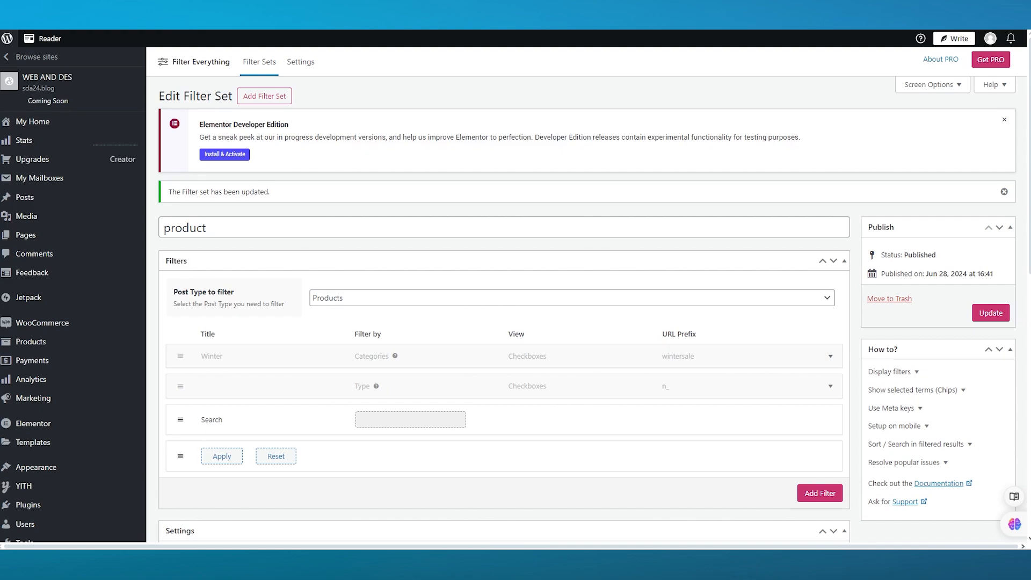
pyautogui.scroll(-4, 862, 290)
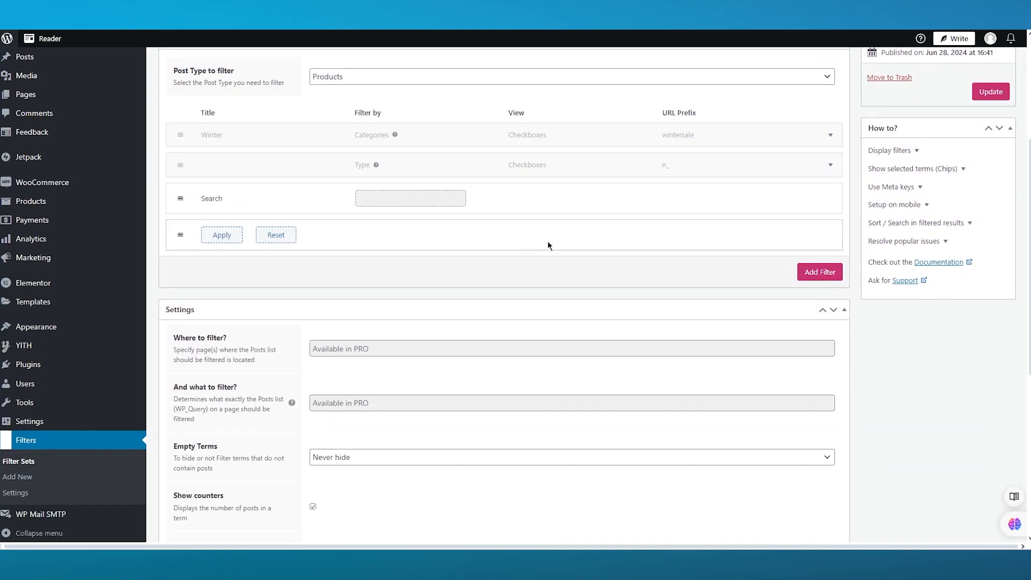
pyautogui.scroll(-6, 546, 240)
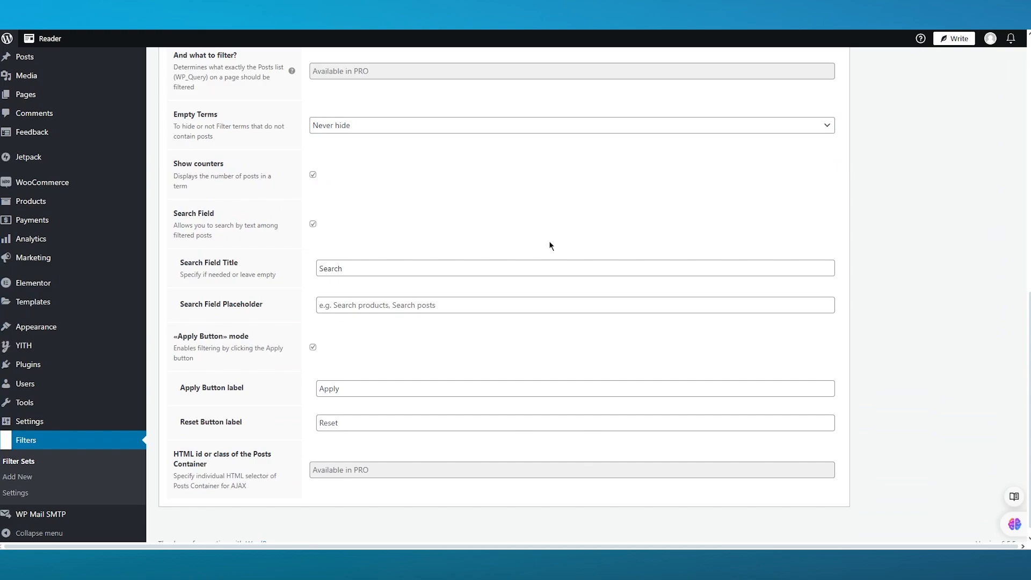
# In the Filter Everything general settings, change the Widget Primary Color to magenta
pyautogui.scroll(10, 548, 246)
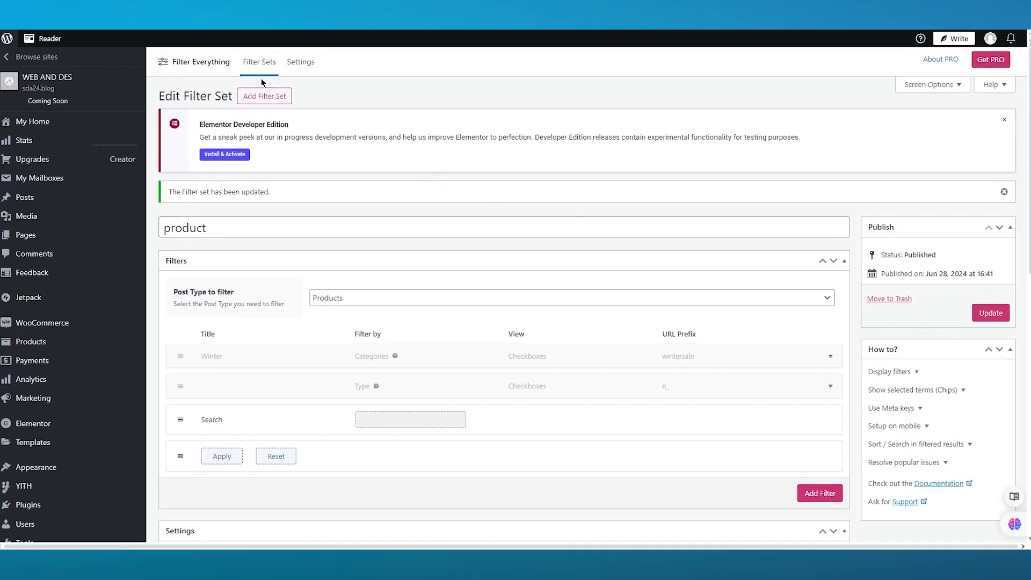
pyautogui.click(289, 63)
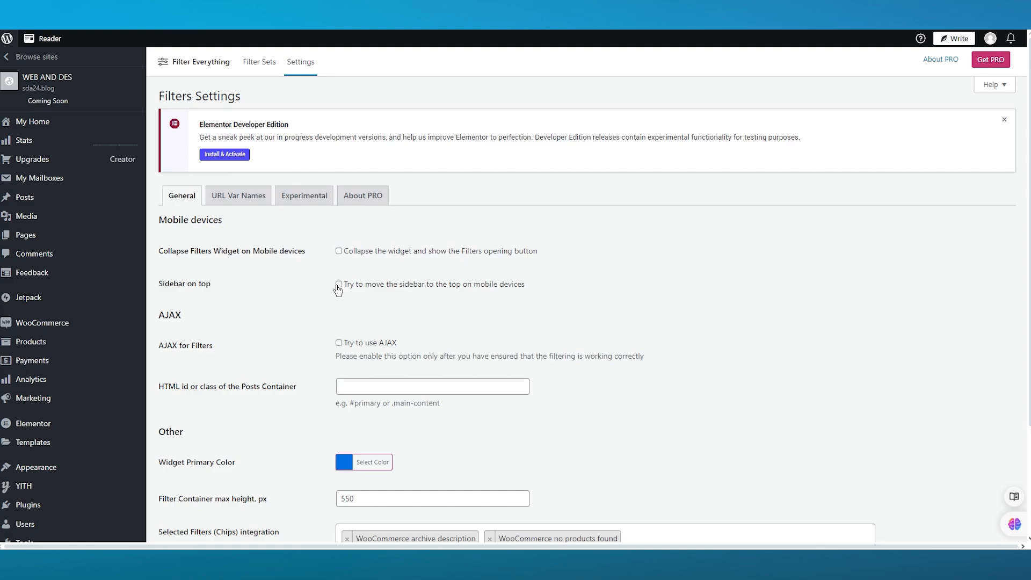
pyautogui.scroll(-3, 338, 290)
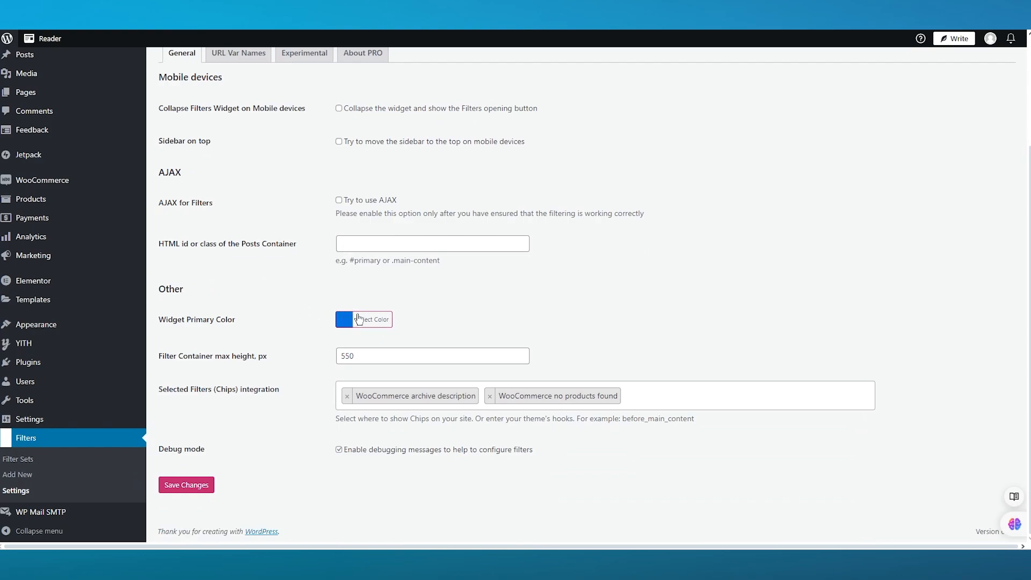
pyautogui.click(360, 319)
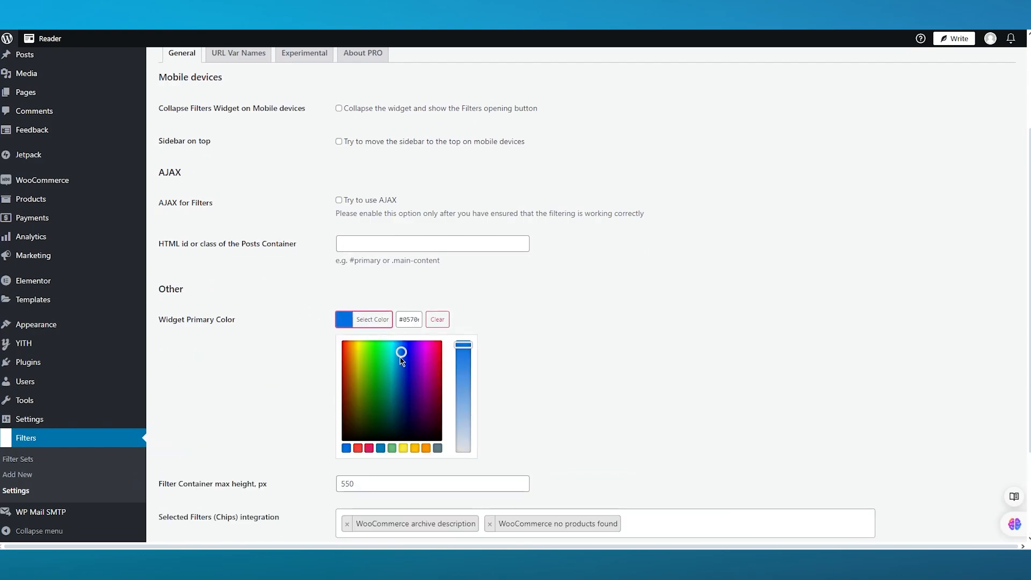
pyautogui.click(433, 361)
pyautogui.click(589, 339)
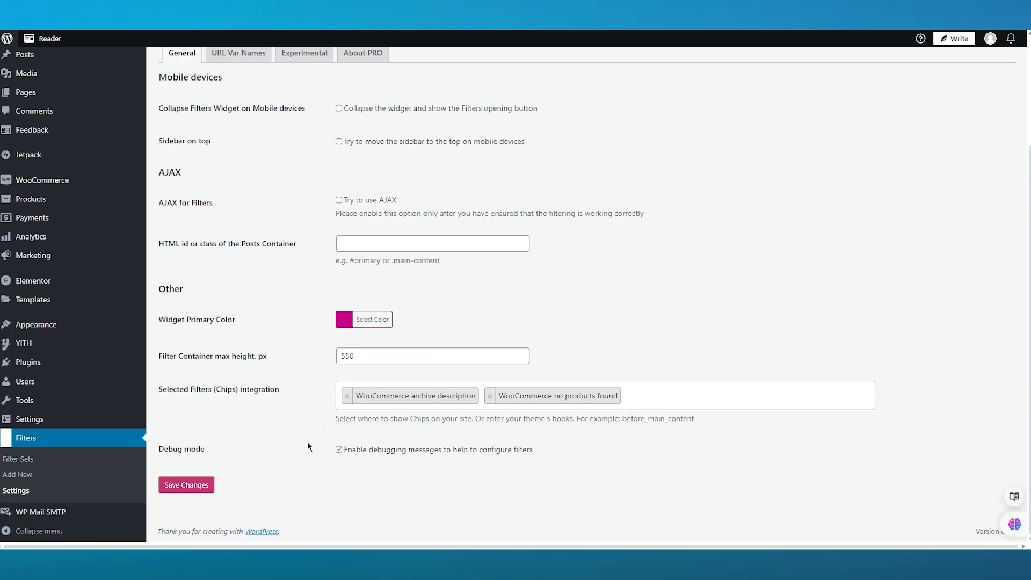
# Save the global URL variable names, keeping "wintersale" for Categories and "n_" for Type
pyautogui.scroll(3, 249, 227)
pyautogui.click(240, 194)
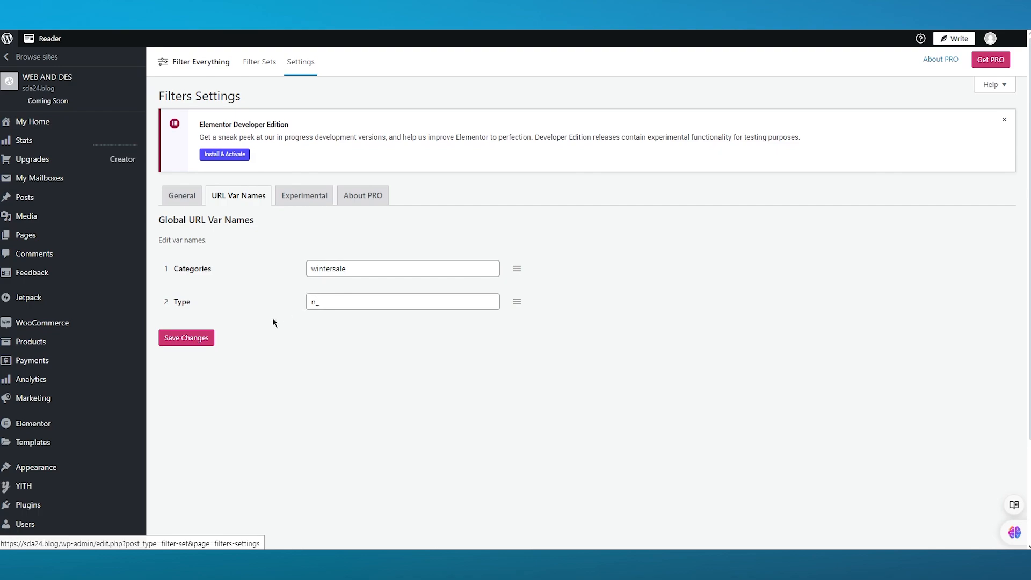
pyautogui.click(185, 338)
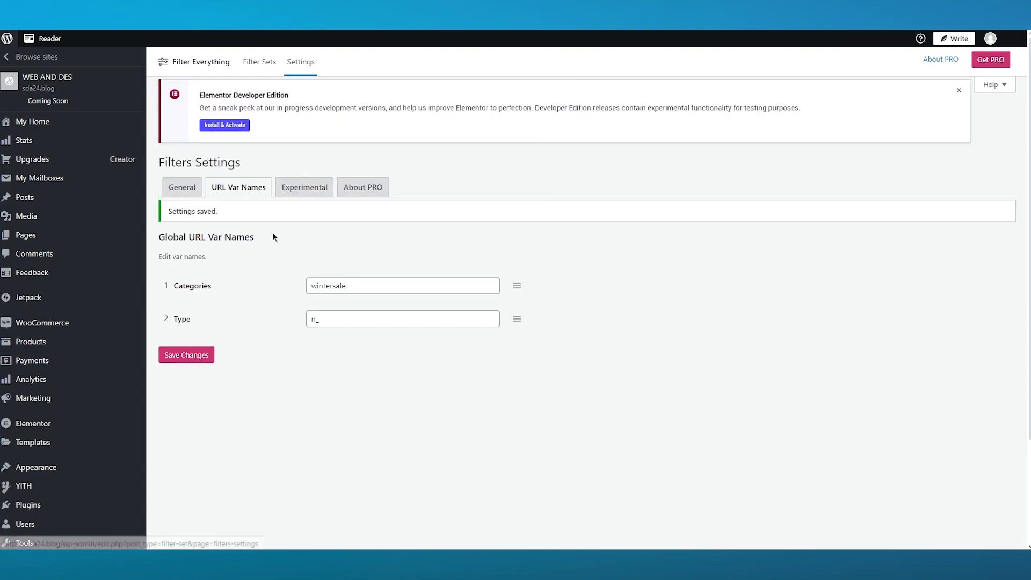
# In the Experimental filter settings, enable hiding the WooCommerce default sorting dropdown
pyautogui.click(304, 226)
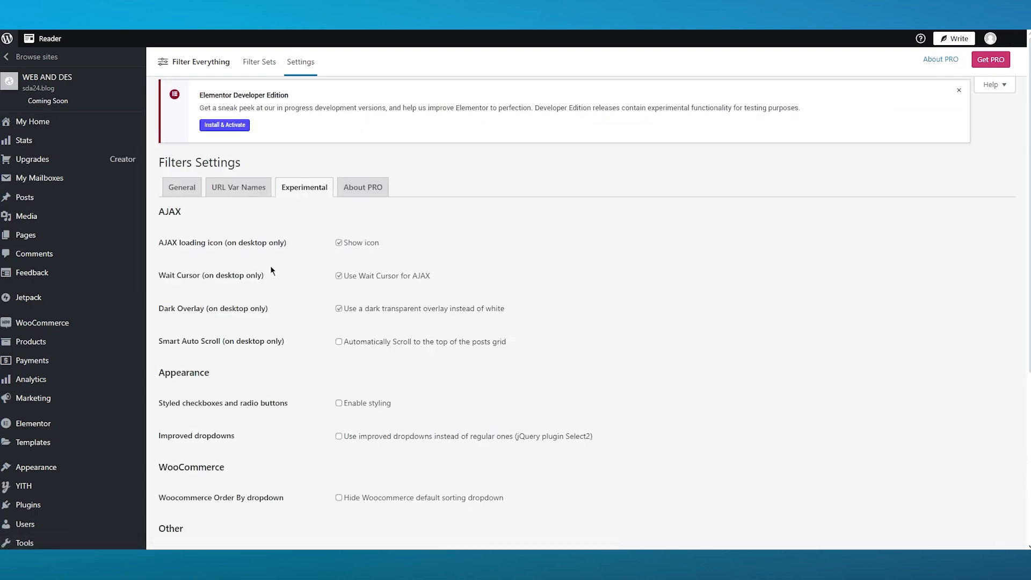
pyautogui.scroll(-5, 270, 270)
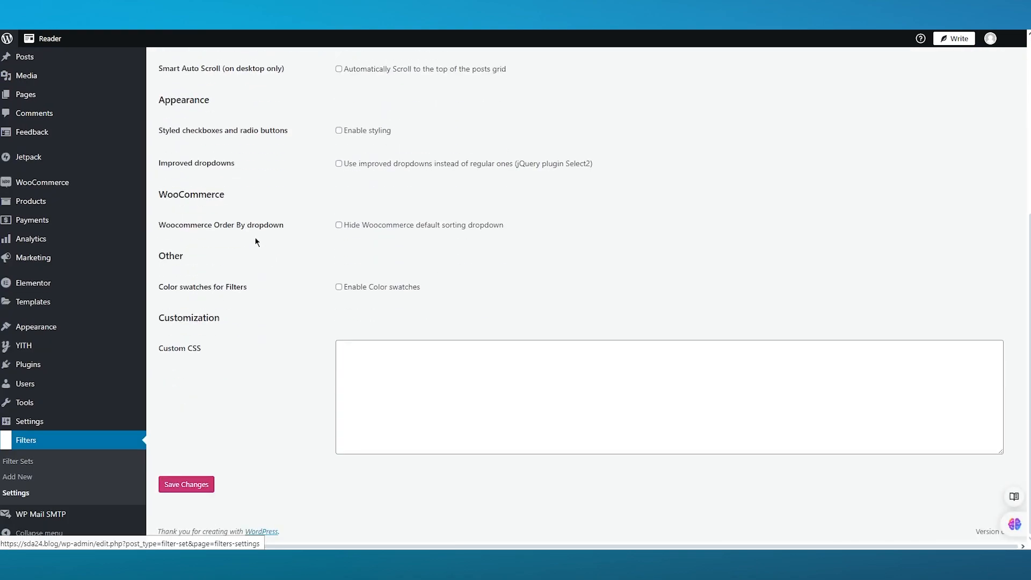
pyautogui.scroll(2, 360, 307)
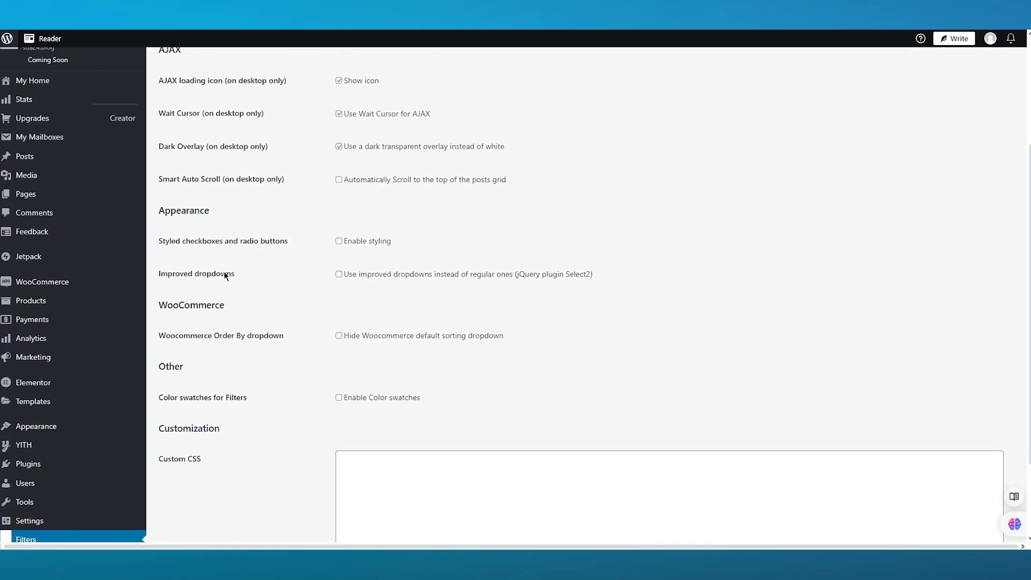
pyautogui.scroll(-2, 226, 273)
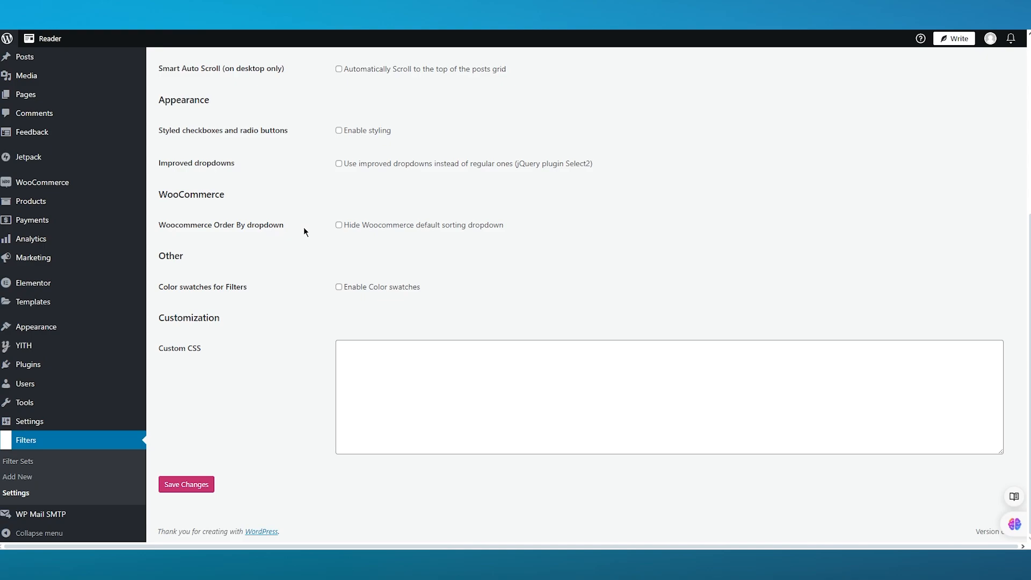
pyautogui.moveTo(304, 227); pyautogui.dragTo(537, 232)
pyautogui.click(607, 214)
pyautogui.scroll(5, 560, 172)
pyautogui.scroll(-5, 561, 173)
pyautogui.click(338, 225)
pyautogui.scroll(5, 343, 229)
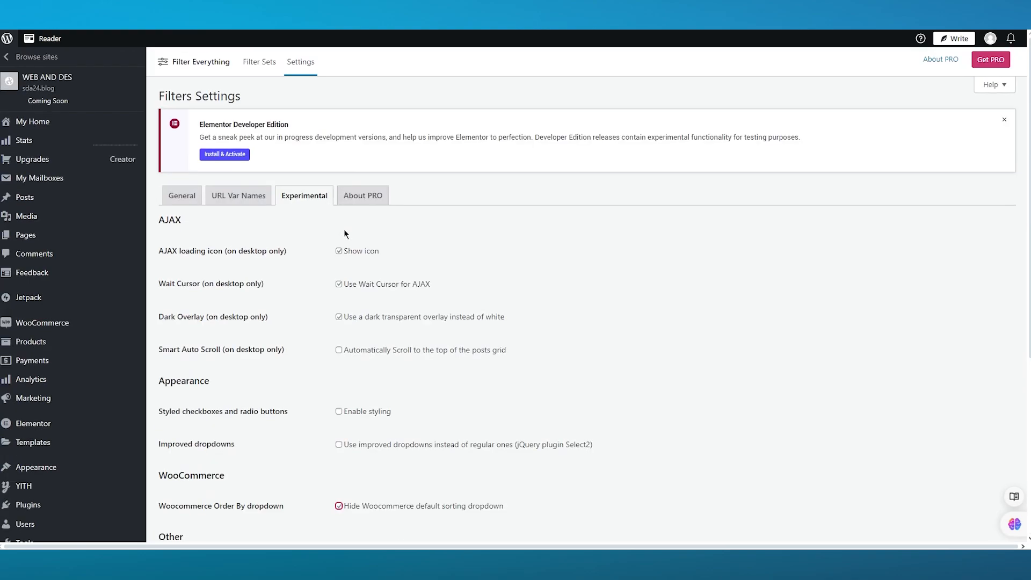
# Save the Experimental filter settings and return to the list of filter sets
pyautogui.scroll(-5, 312, 331)
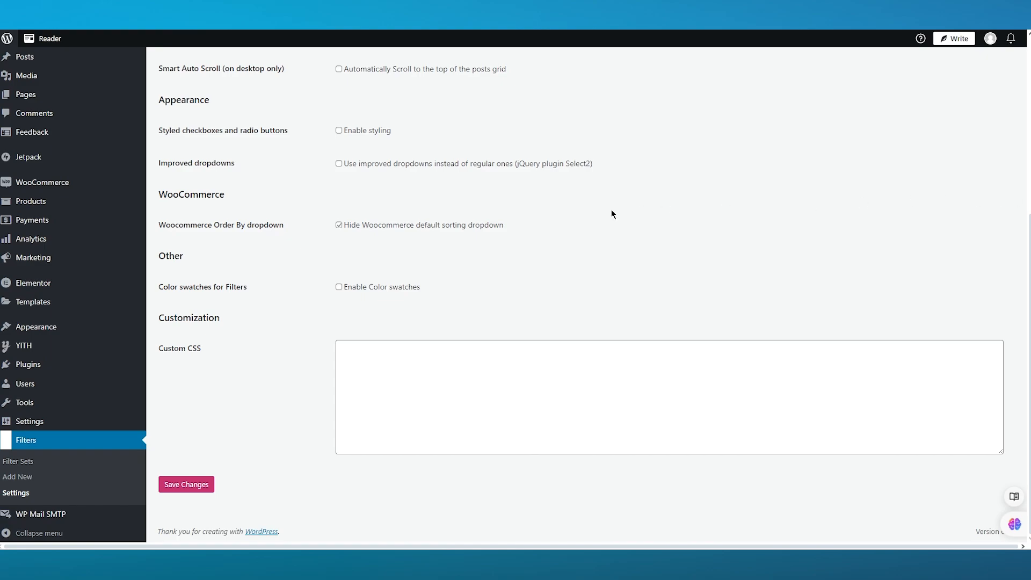
pyautogui.scroll(5, 453, 215)
pyautogui.scroll(-5, 277, 242)
pyautogui.click(205, 484)
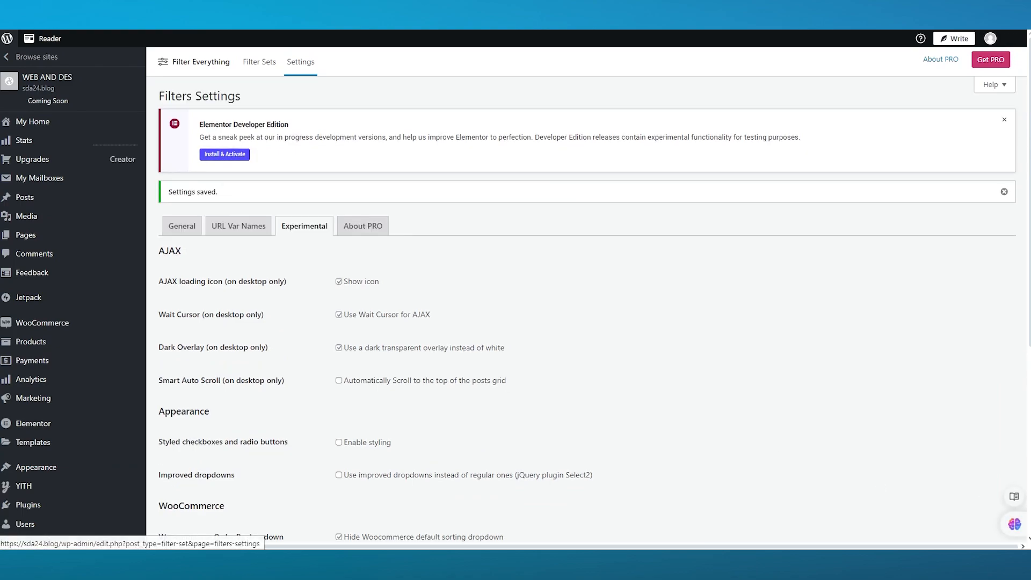
pyautogui.click(248, 64)
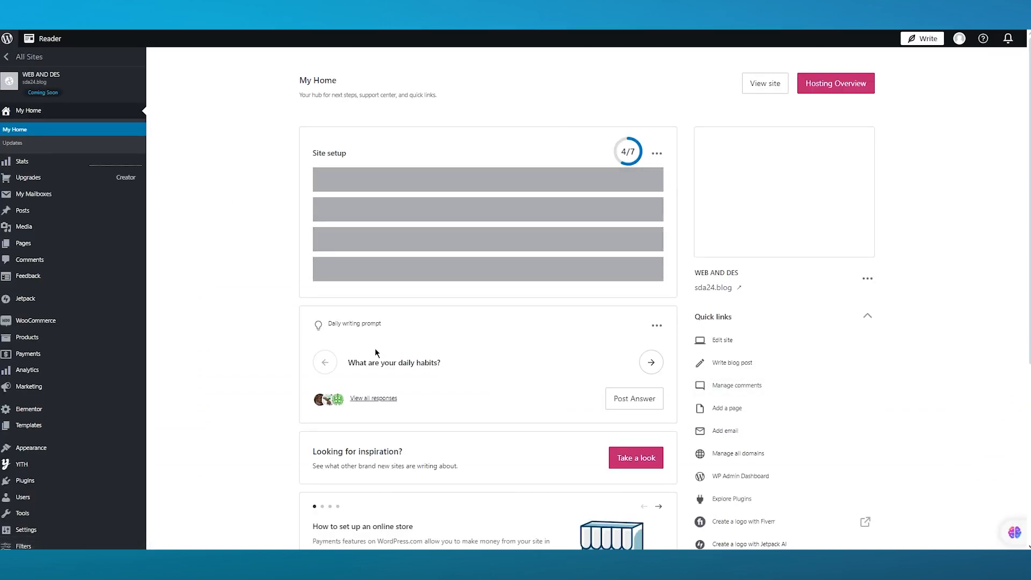
# Look through the site's My Home dashboard down to its help resources
pyautogui.scroll(-3, 375, 348)
pyautogui.scroll(-4, 245, 318)
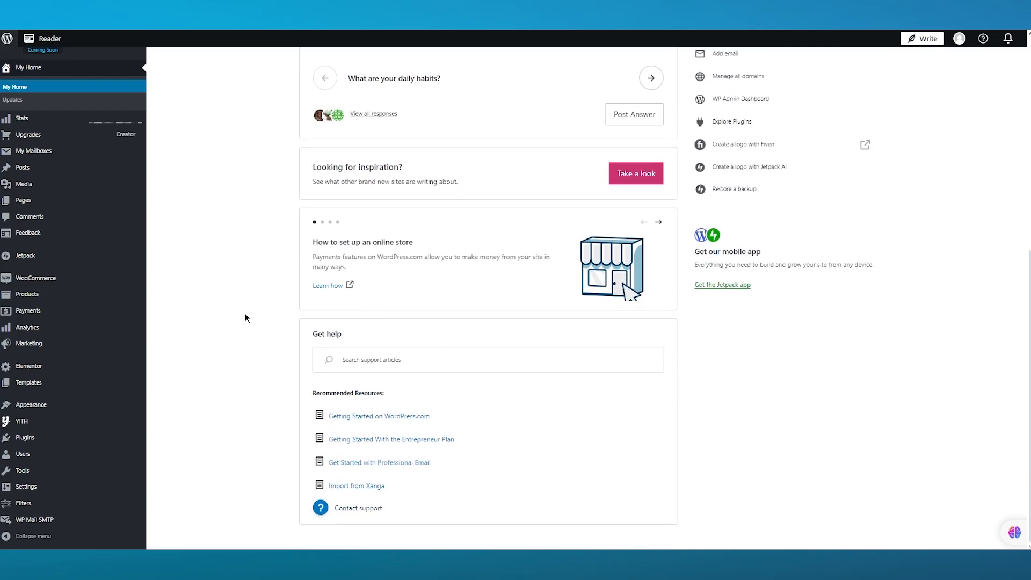